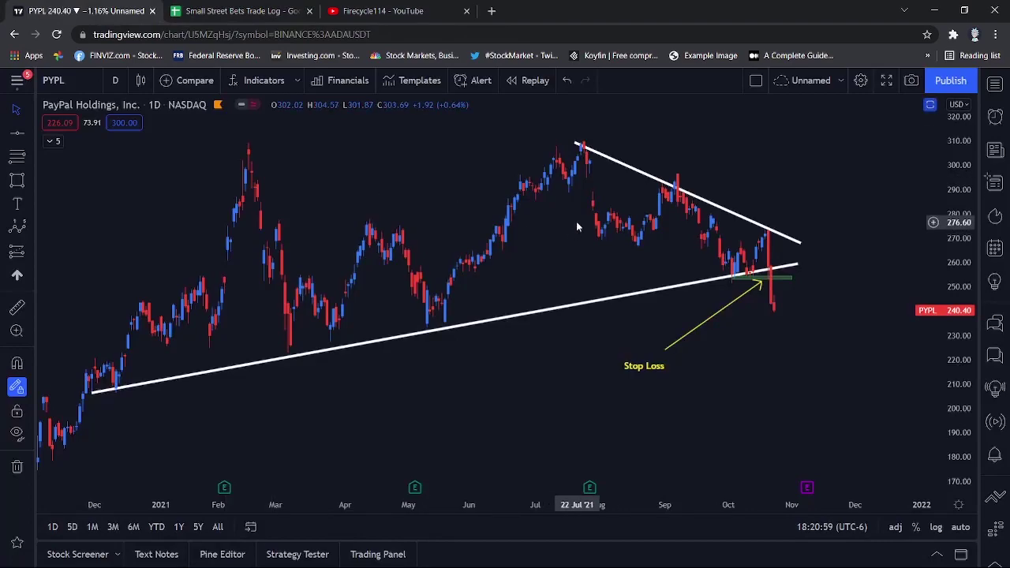
Switch to the Small Street Bets Trade Log spreadsheet and review the trades on the October sheet
{"action": "left_click", "coordinate": [213, 10]}
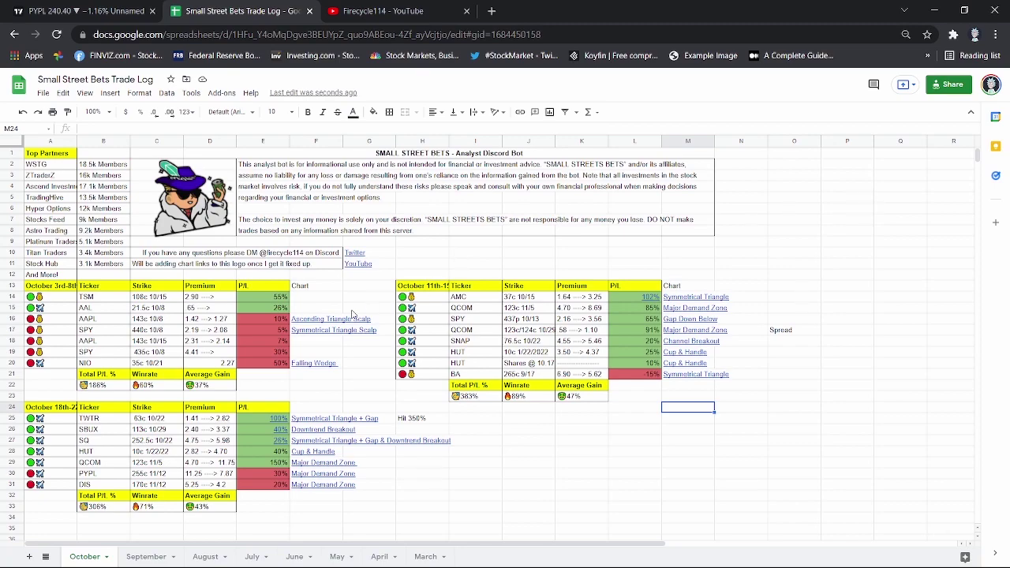
{"action": "left_click", "coordinate": [203, 317]}
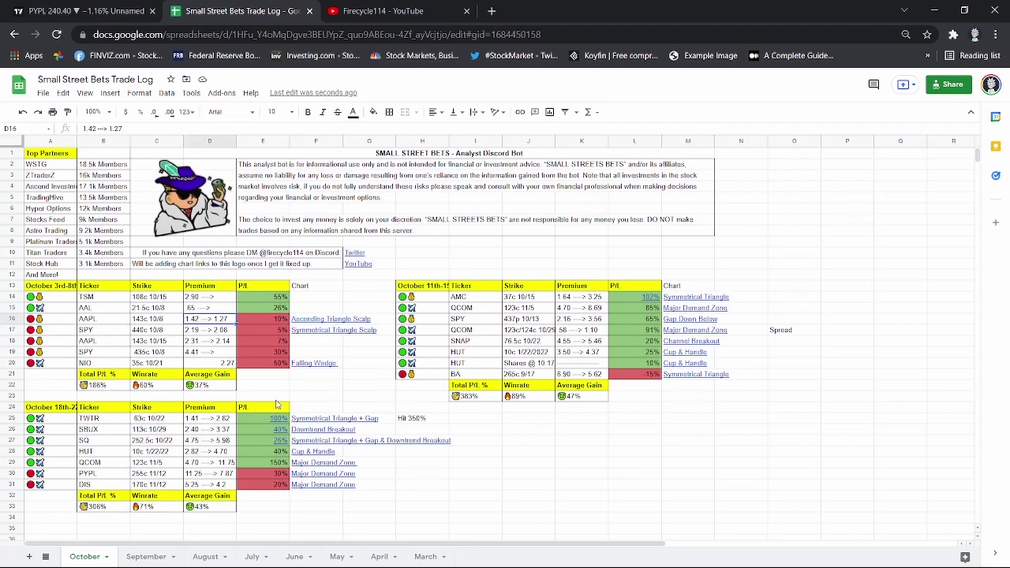
{"action": "left_click", "coordinate": [138, 299]}
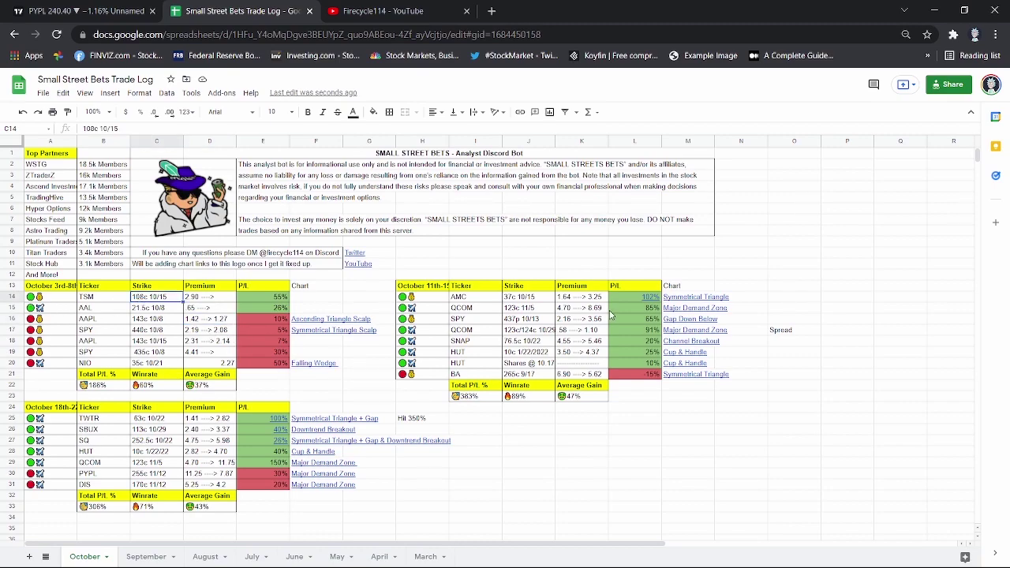
{"action": "left_click", "coordinate": [593, 430]}
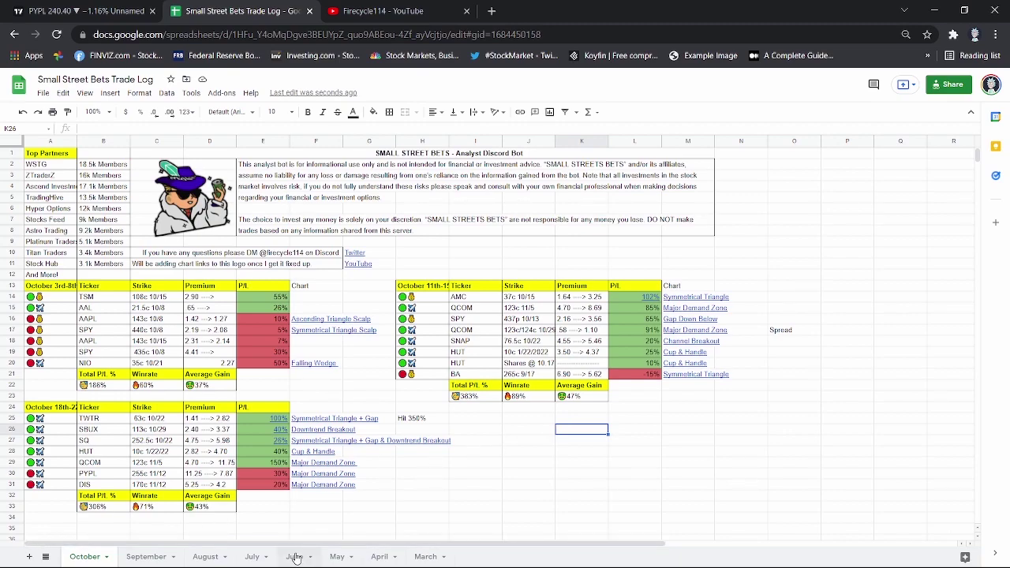
Look through the September, August and July trade sheets and return to the October sheet
{"action": "left_click", "coordinate": [143, 558]}
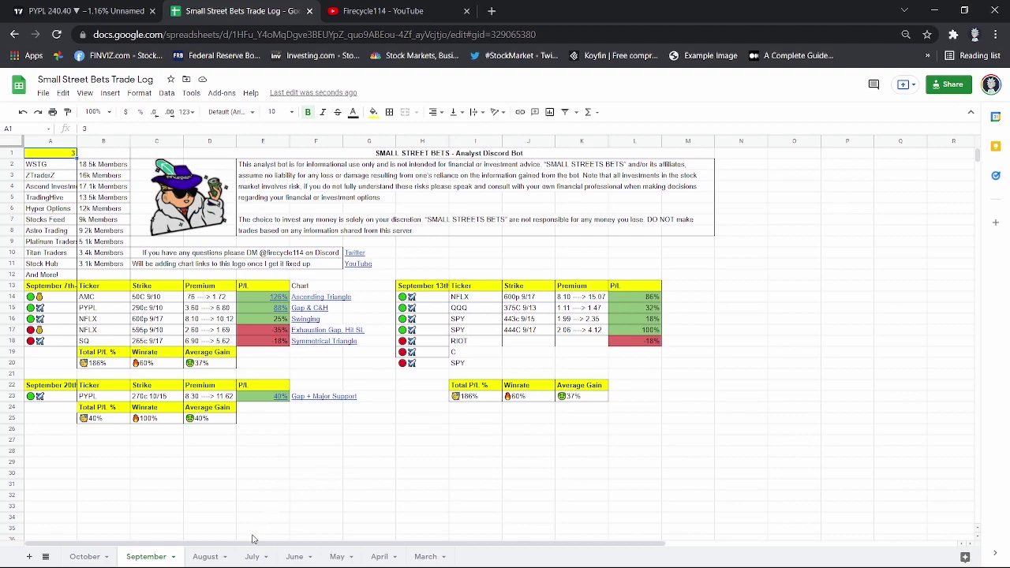
{"action": "left_click", "coordinate": [203, 556]}
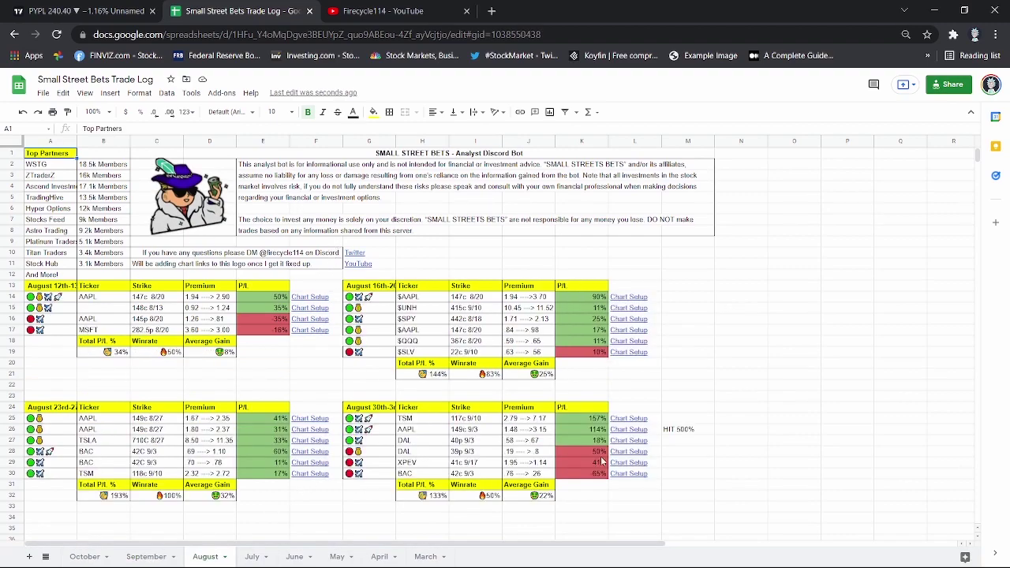
{"action": "left_click", "coordinate": [254, 556]}
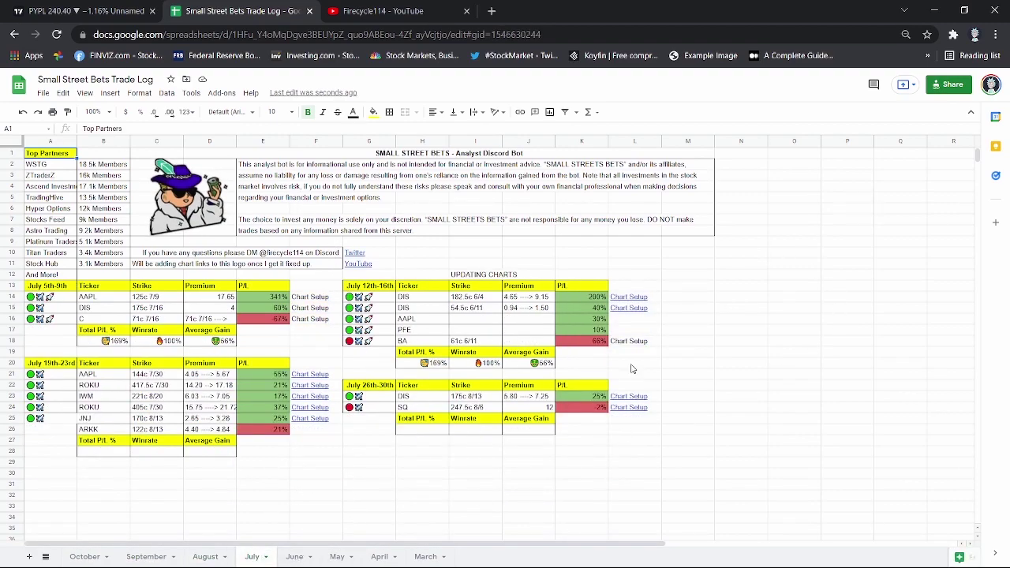
{"action": "left_click", "coordinate": [86, 556]}
Examine the Ascending Triangle Scalp chart linked to the AAPL 143c 10/8 trade and return to the trade log
{"action": "left_click", "coordinate": [67, 332]}
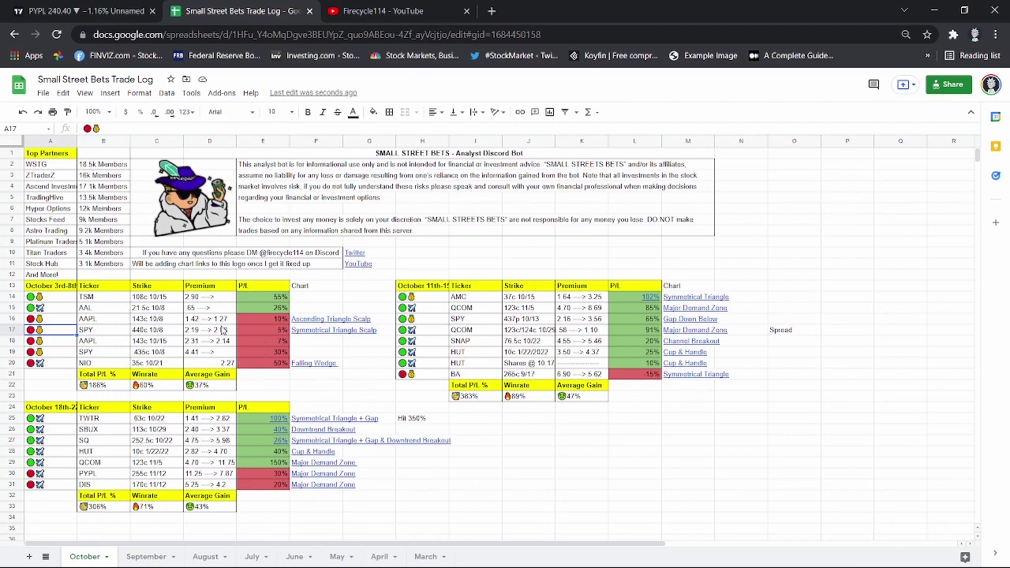
{"action": "left_click", "coordinate": [90, 318]}
{"action": "key", "text": "Left"}
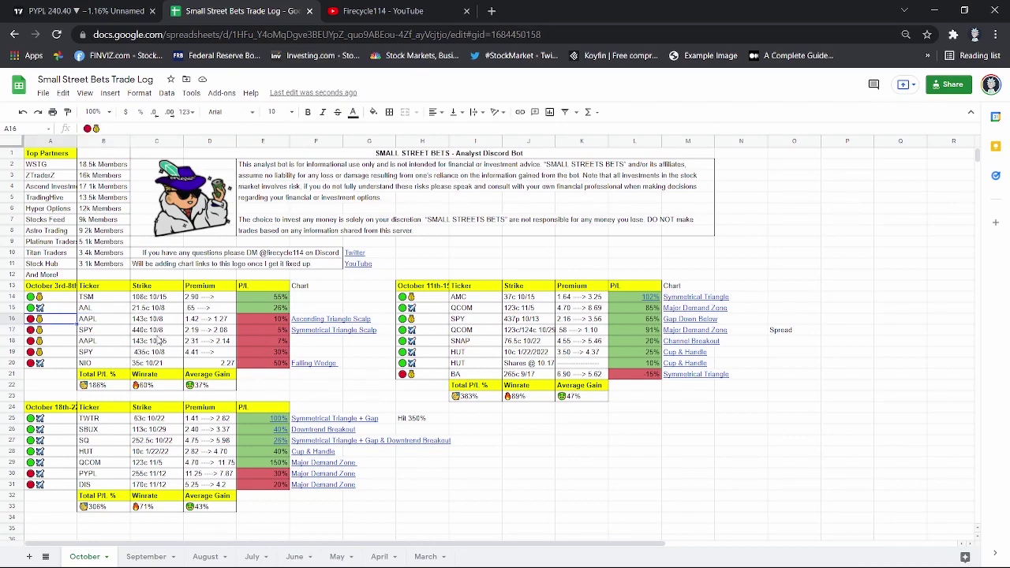
{"action": "left_click", "coordinate": [308, 323]}
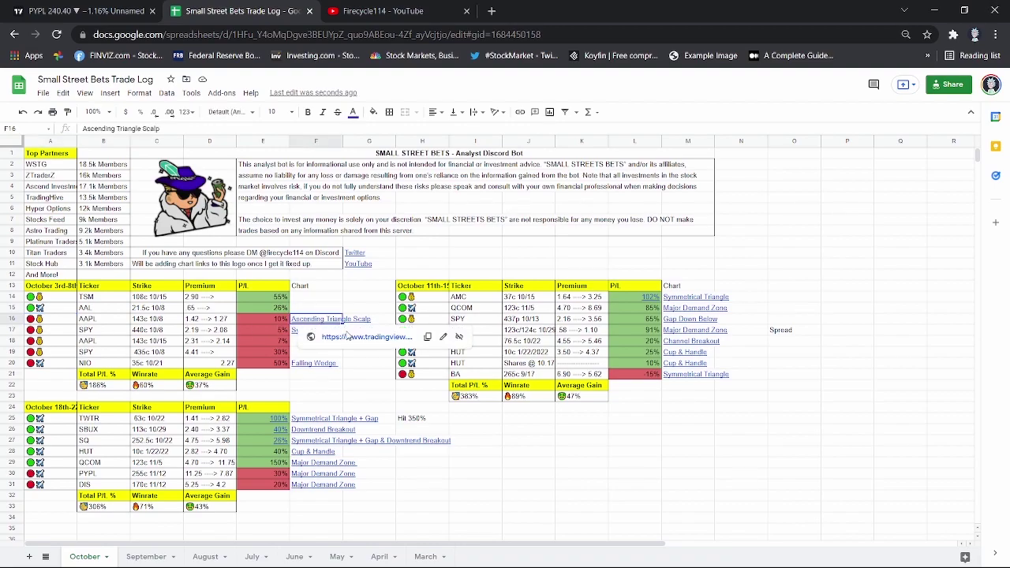
{"action": "left_click", "coordinate": [347, 337]}
{"action": "left_click", "coordinate": [283, 7]}
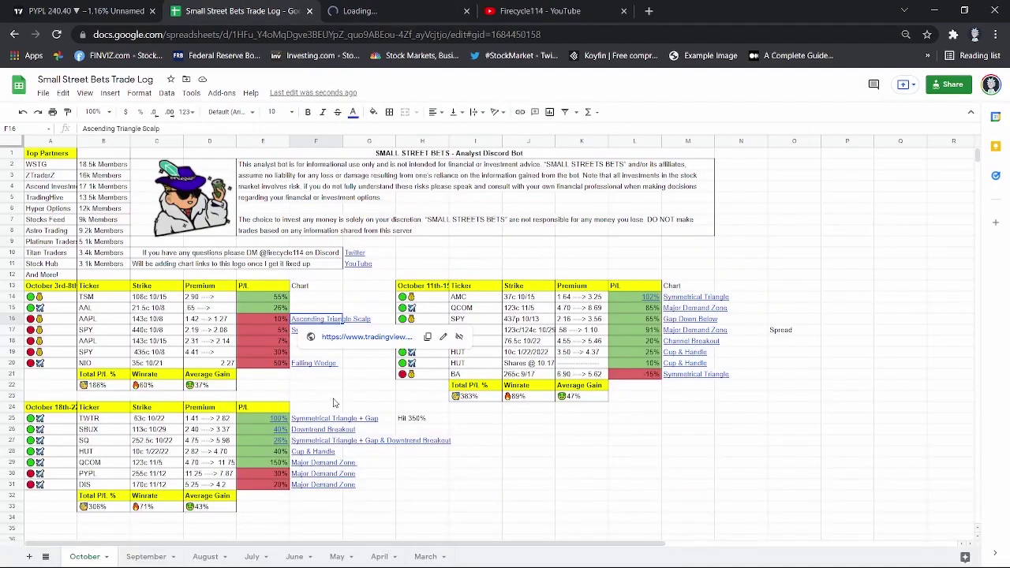
{"action": "left_click", "coordinate": [377, 11]}
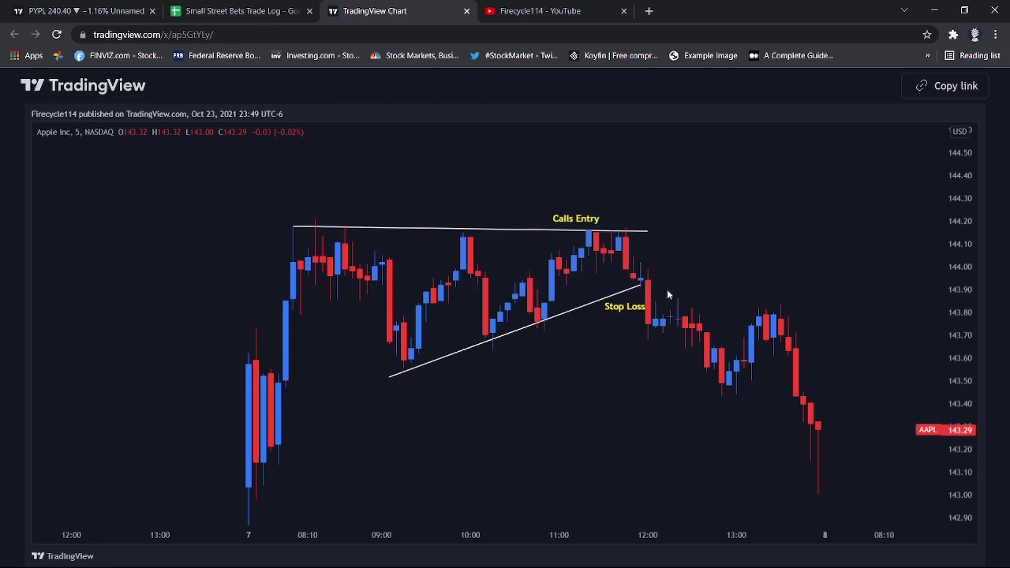
{"action": "left_click", "coordinate": [237, 11]}
{"action": "left_click", "coordinate": [398, 15]}
{"action": "left_click", "coordinate": [237, 11]}
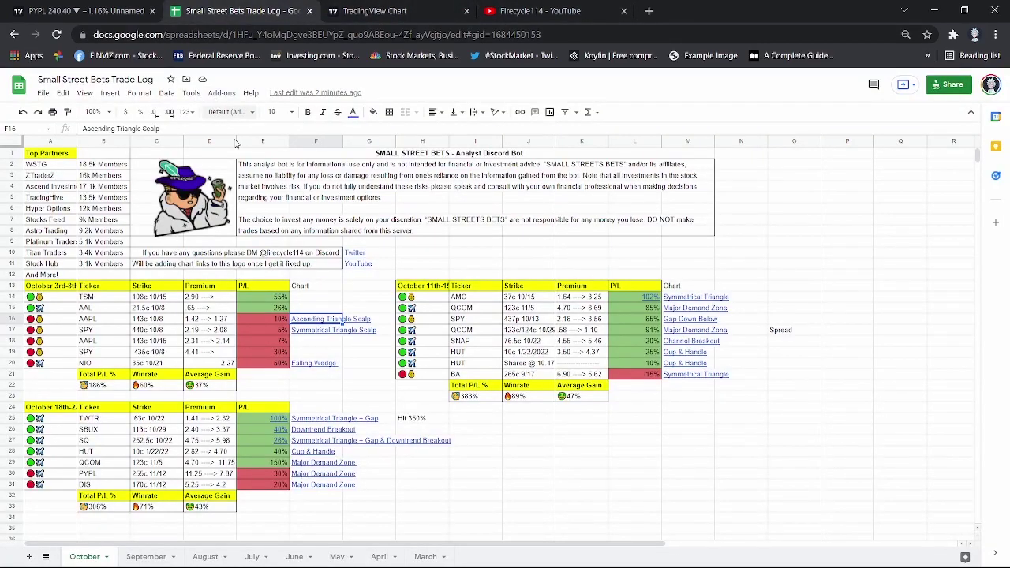
Examine the Symmetrical Triangle Scalp chart linked to the October SPY trade and close both chart pages
{"action": "mouse_move", "coordinate": [318, 325]}
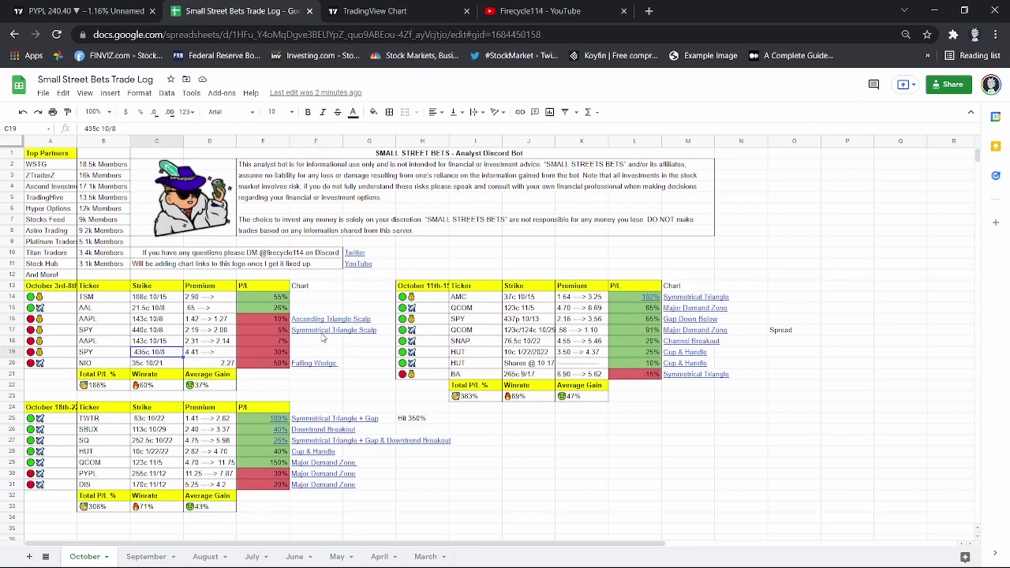
{"action": "left_click", "coordinate": [365, 345]}
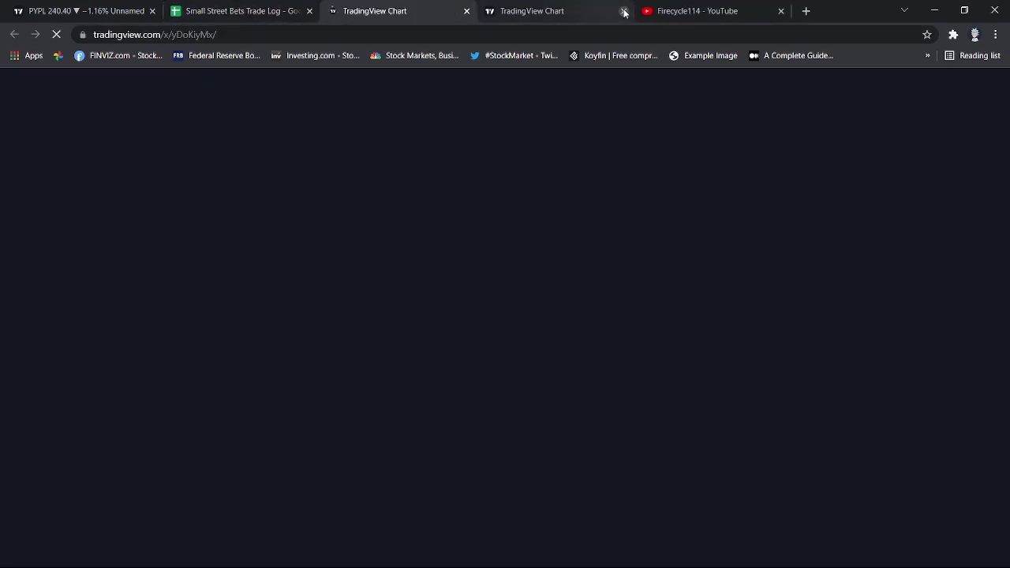
{"action": "left_click", "coordinate": [623, 11]}
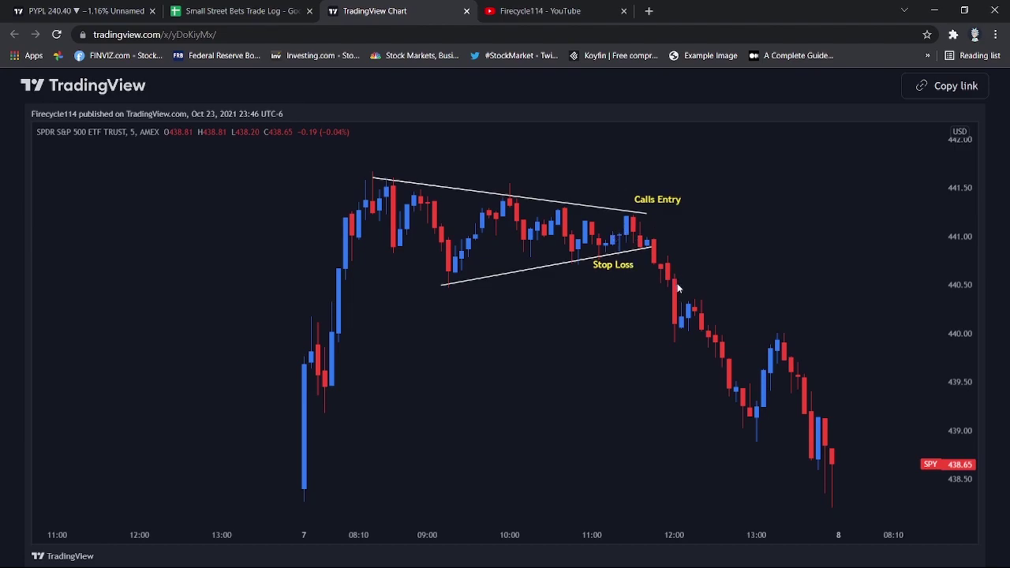
{"action": "left_click", "coordinate": [466, 11]}
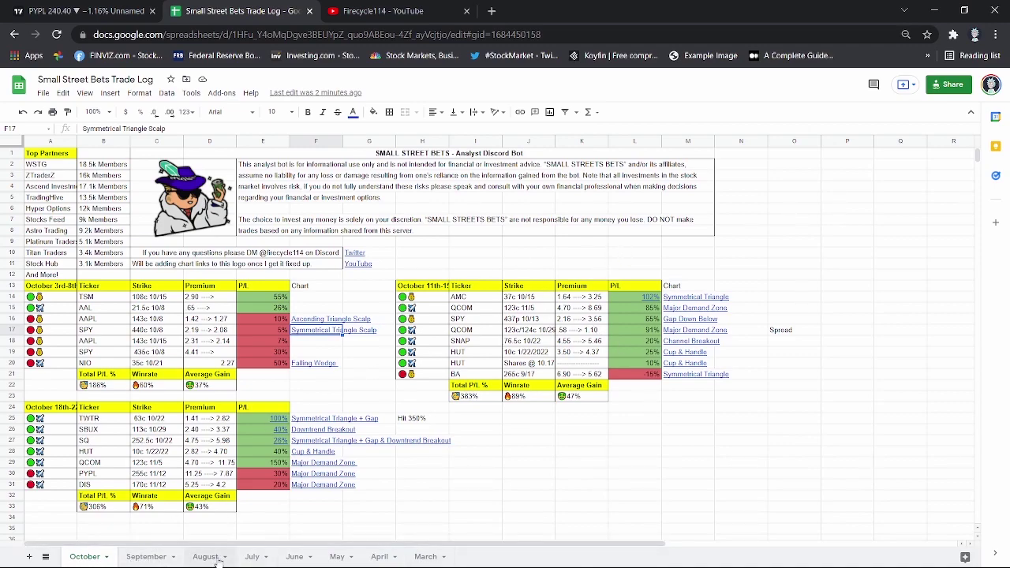
Glance at the July sheet, examine the chart setup linked to the GS trade in the June 7th-11th table, and close the chart
{"action": "left_click", "coordinate": [255, 559]}
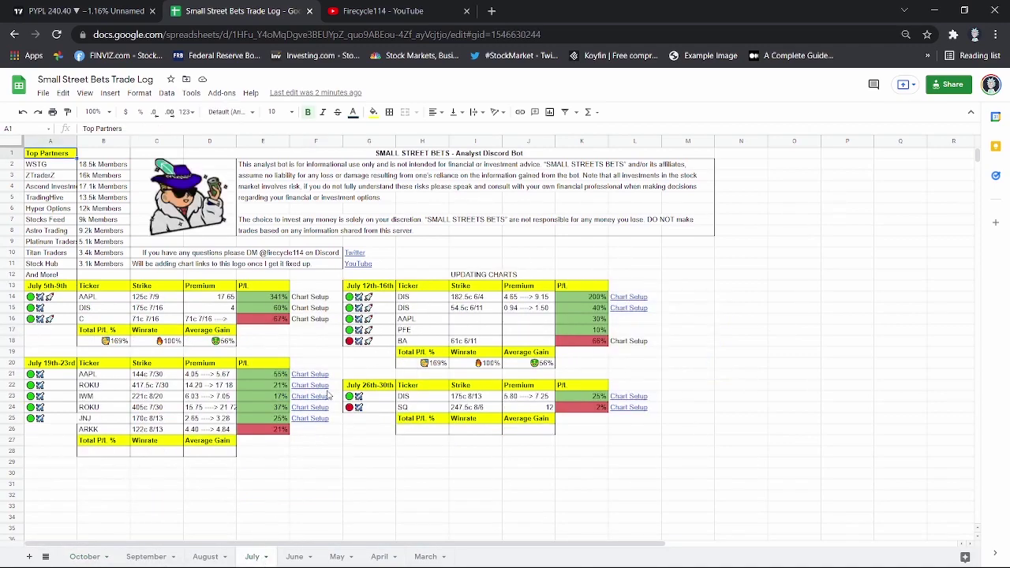
{"action": "left_click", "coordinate": [475, 495]}
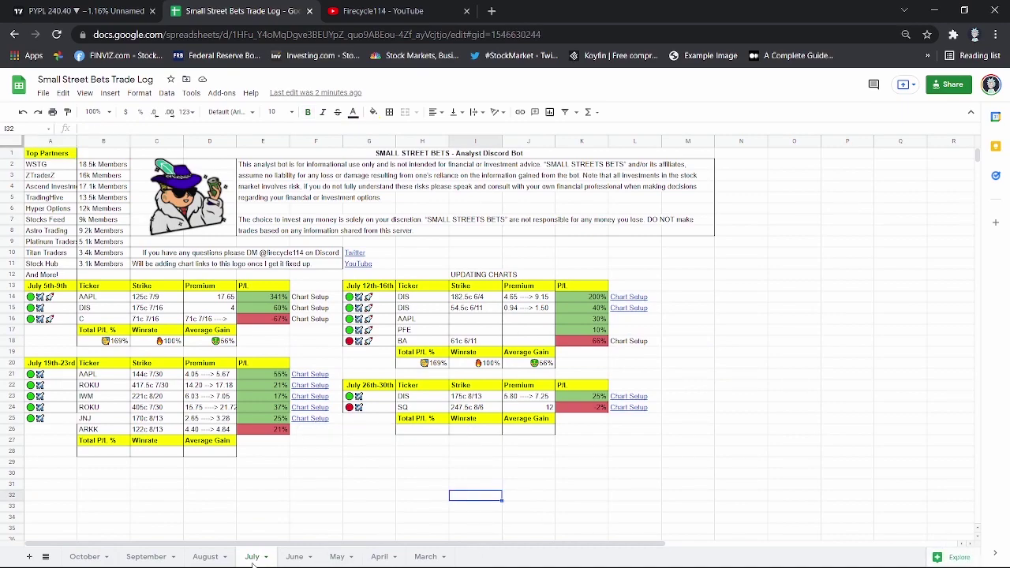
{"action": "left_click", "coordinate": [286, 559]}
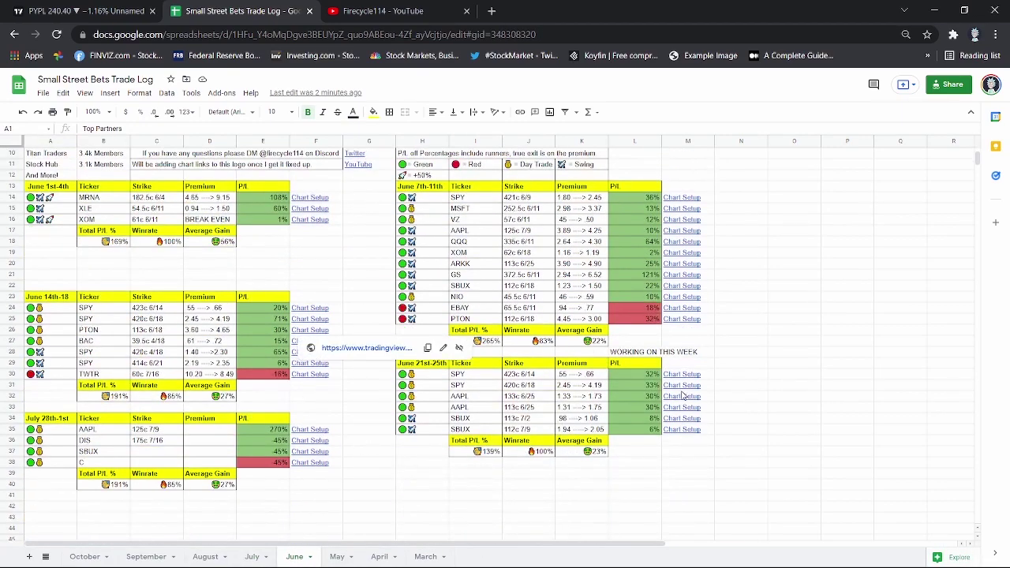
{"action": "left_click", "coordinate": [683, 279]}
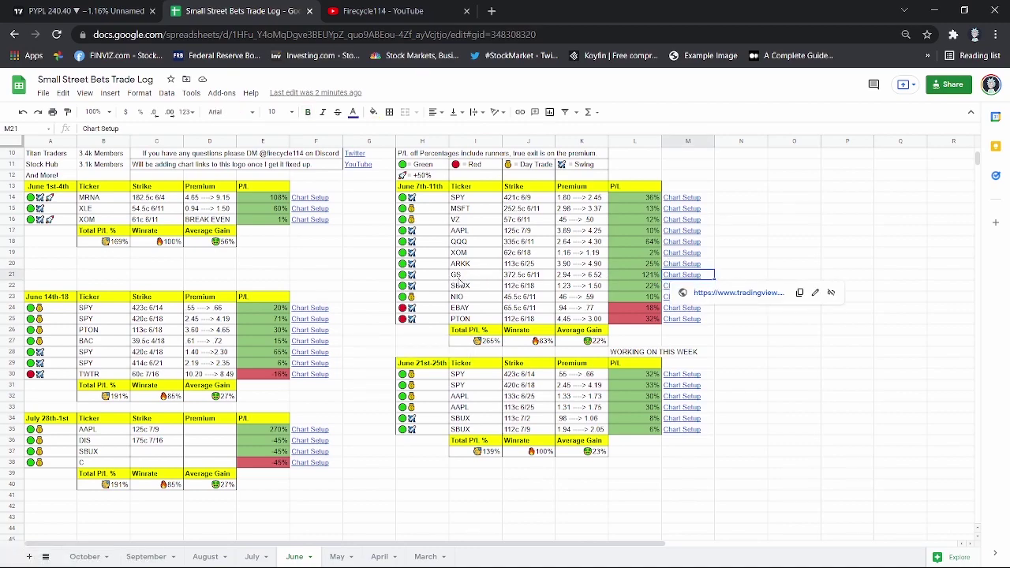
{"action": "left_click", "coordinate": [714, 294]}
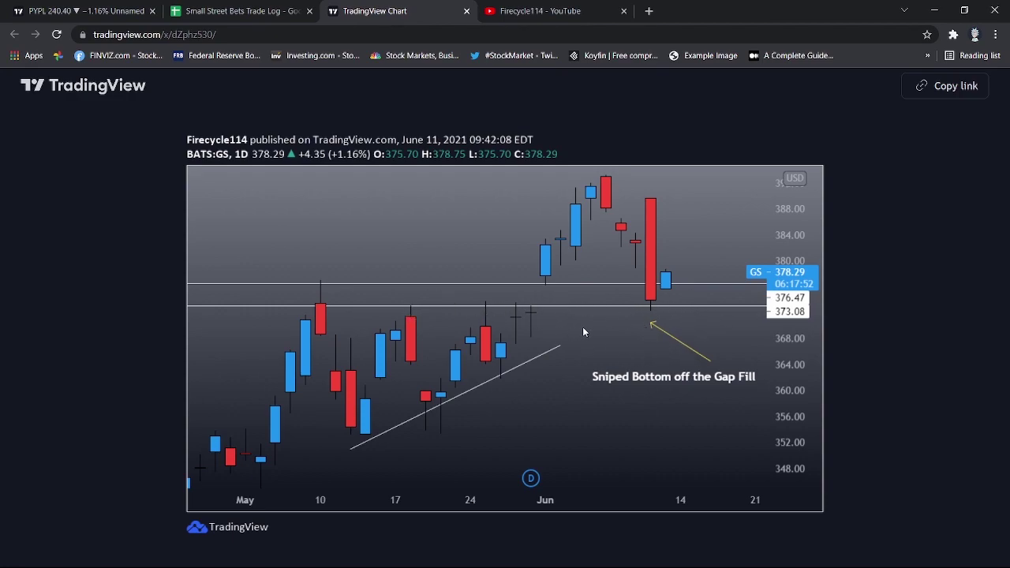
{"action": "left_click", "coordinate": [466, 11]}
{"action": "left_click", "coordinate": [702, 387]}
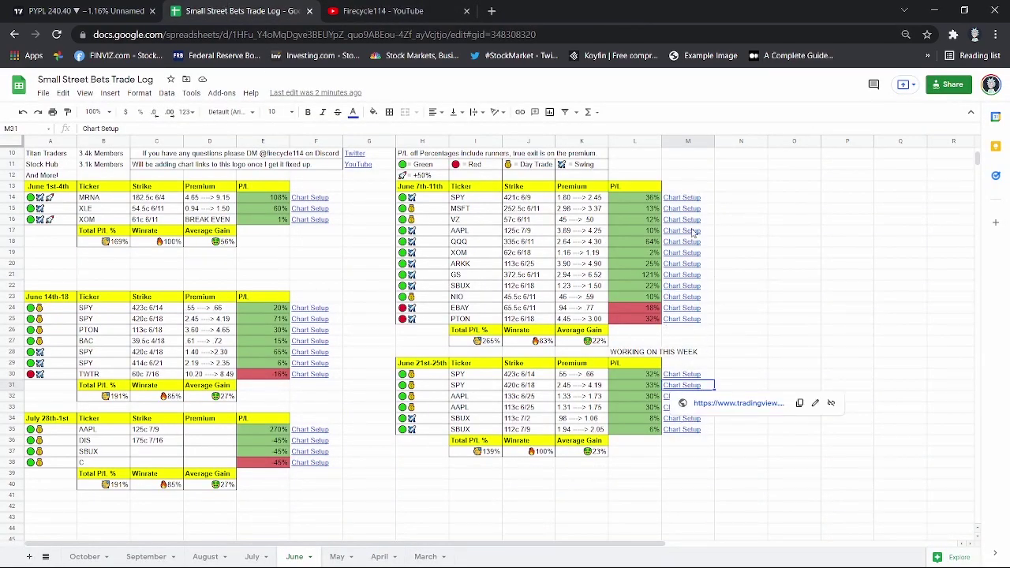
Return to the October sheet and review the TWTR trade's strike and premium in the October 18th week table
{"action": "left_click", "coordinate": [99, 556]}
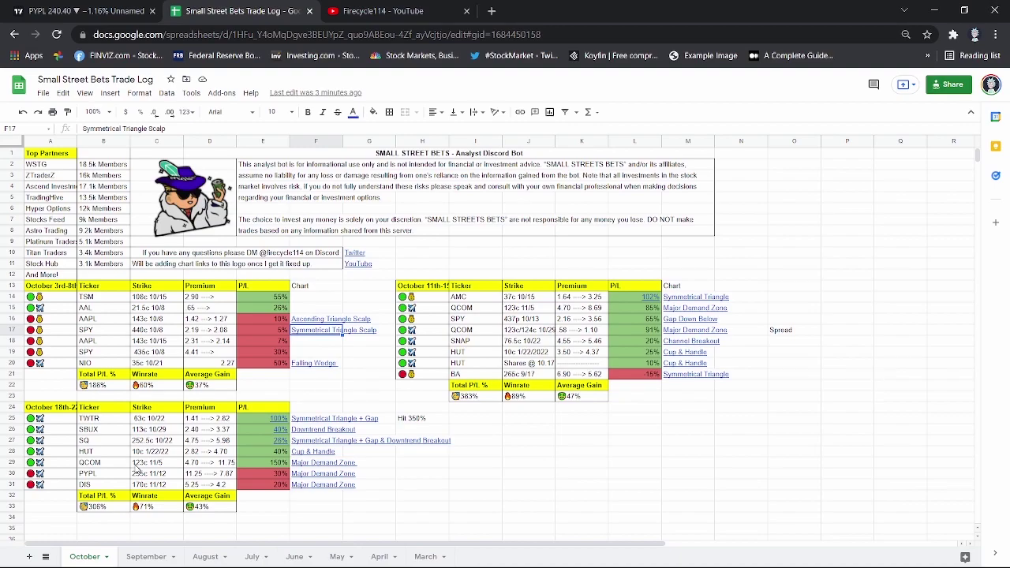
{"action": "left_click", "coordinate": [48, 11]}
{"action": "left_click", "coordinate": [213, 11]}
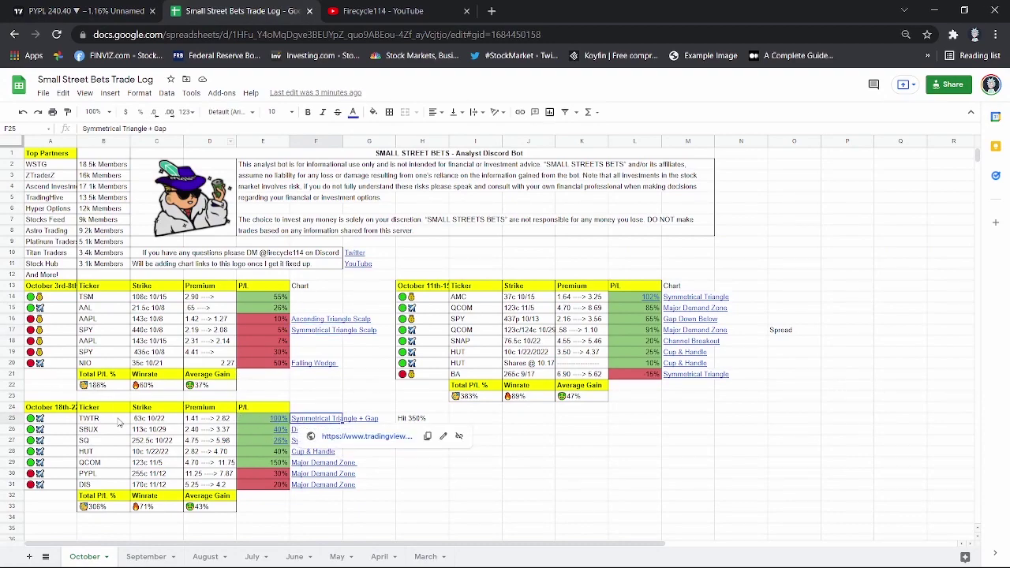
{"action": "left_click", "coordinate": [89, 420]}
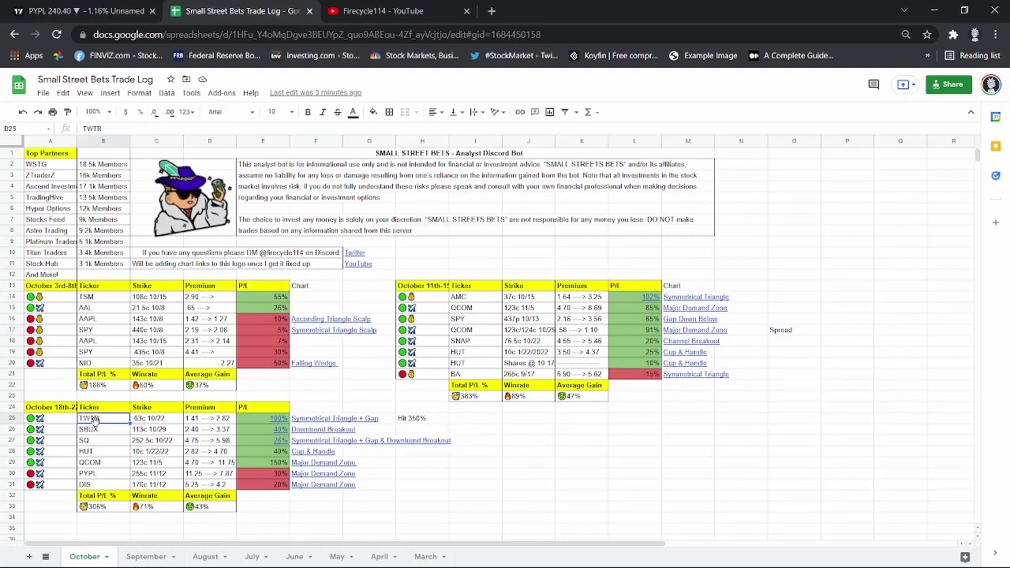
{"action": "key", "text": "Right"}
{"action": "key", "text": "Right"}
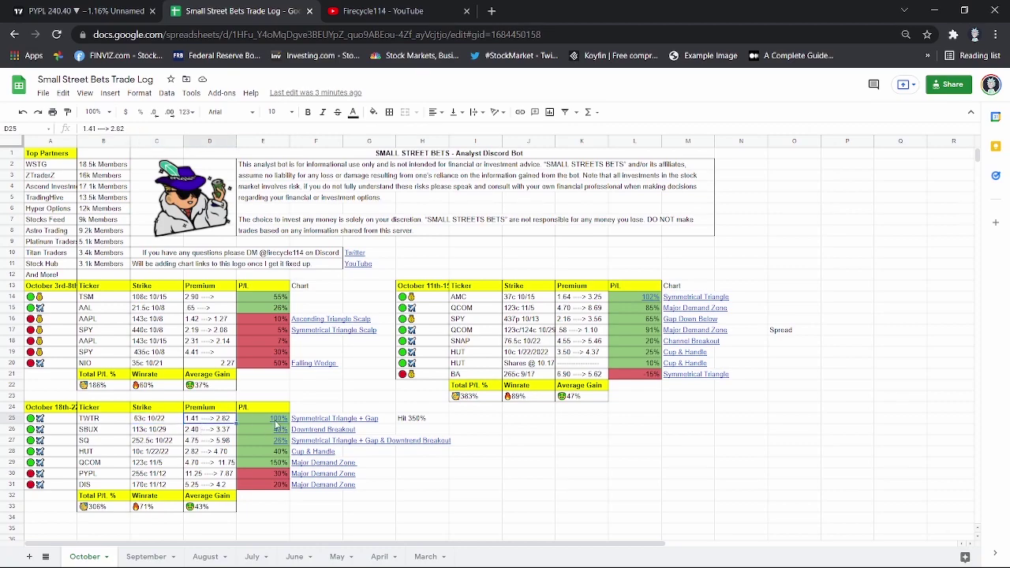
Open the tweet linked from the TWTR trade's P/L cell, view its first two screenshots enlarged, and return to the trade log
{"action": "mouse_move", "coordinate": [311, 418]}
{"action": "left_click", "coordinate": [363, 430]}
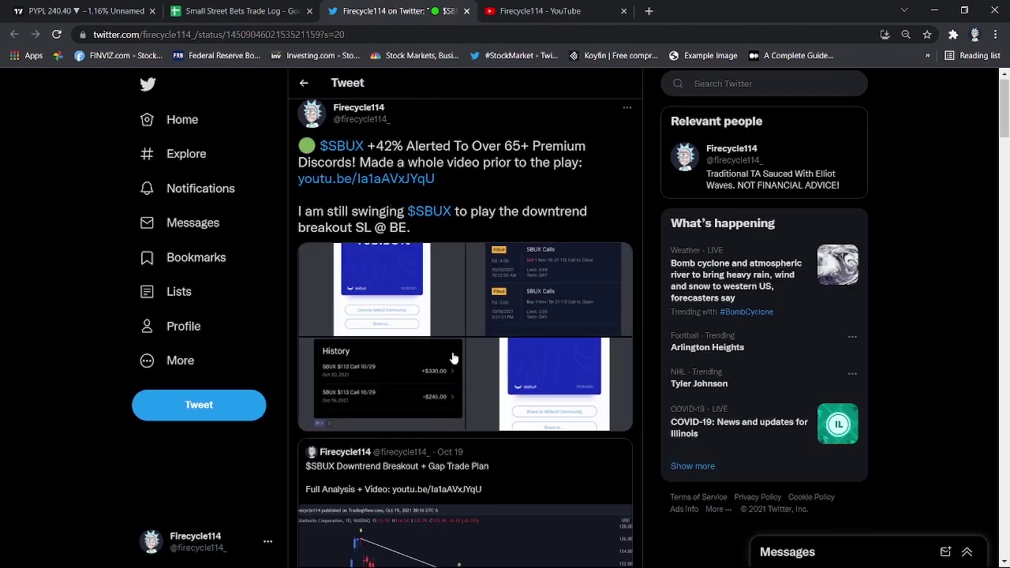
{"action": "left_click", "coordinate": [412, 286]}
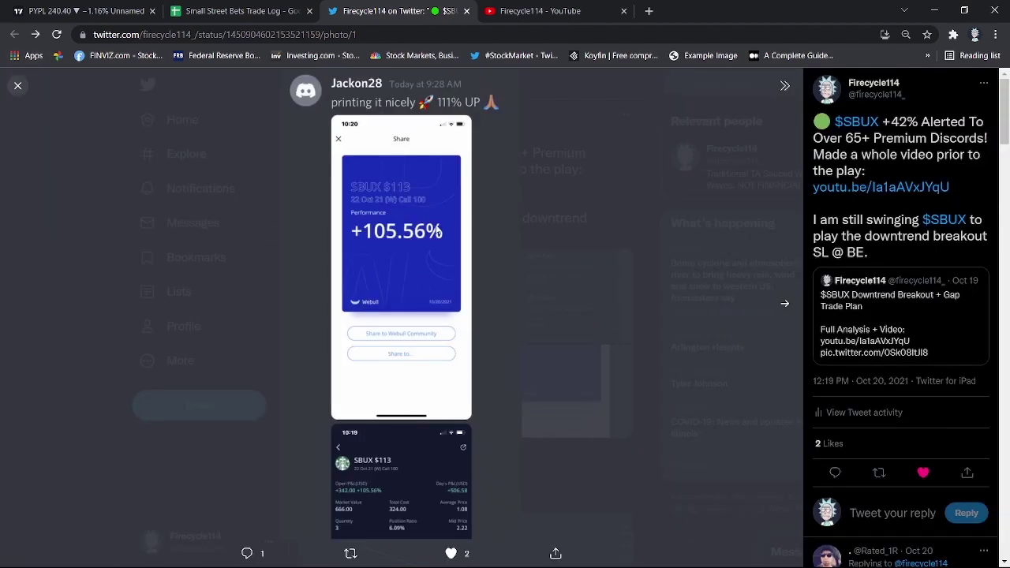
{"action": "key", "text": "Escape"}
{"action": "left_click", "coordinate": [529, 284]}
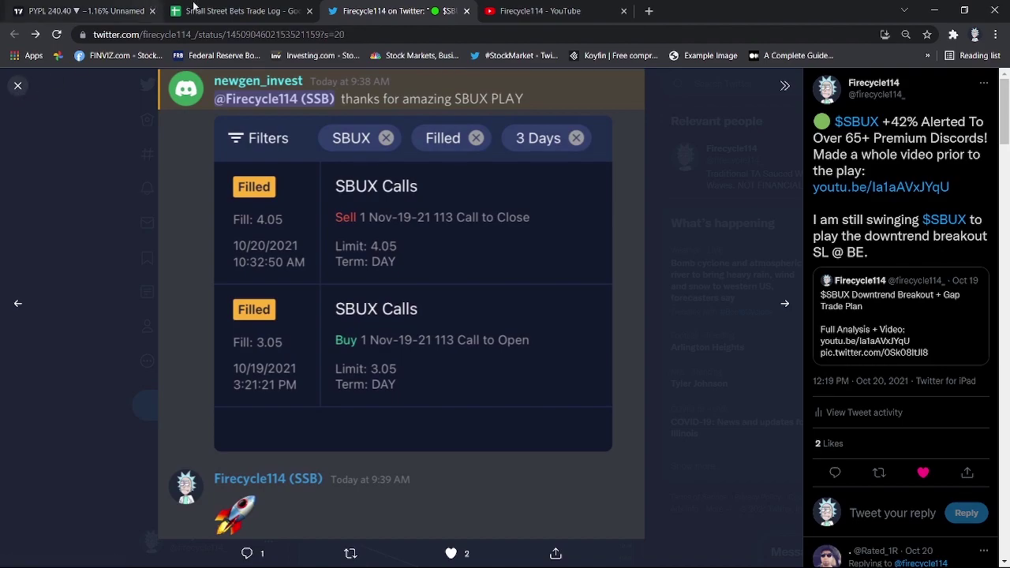
{"action": "left_click", "coordinate": [18, 85]}
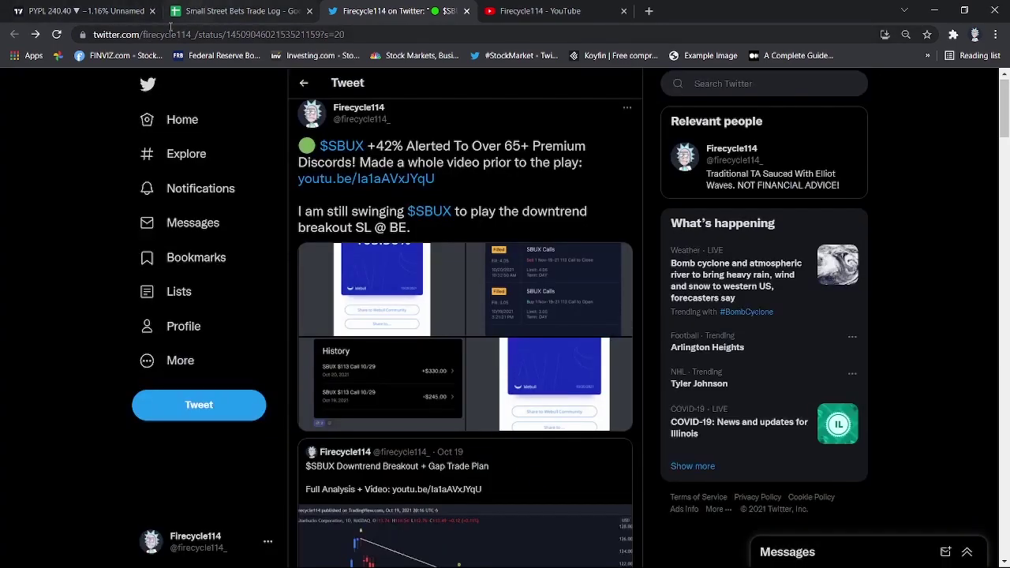
{"action": "left_click", "coordinate": [213, 14]}
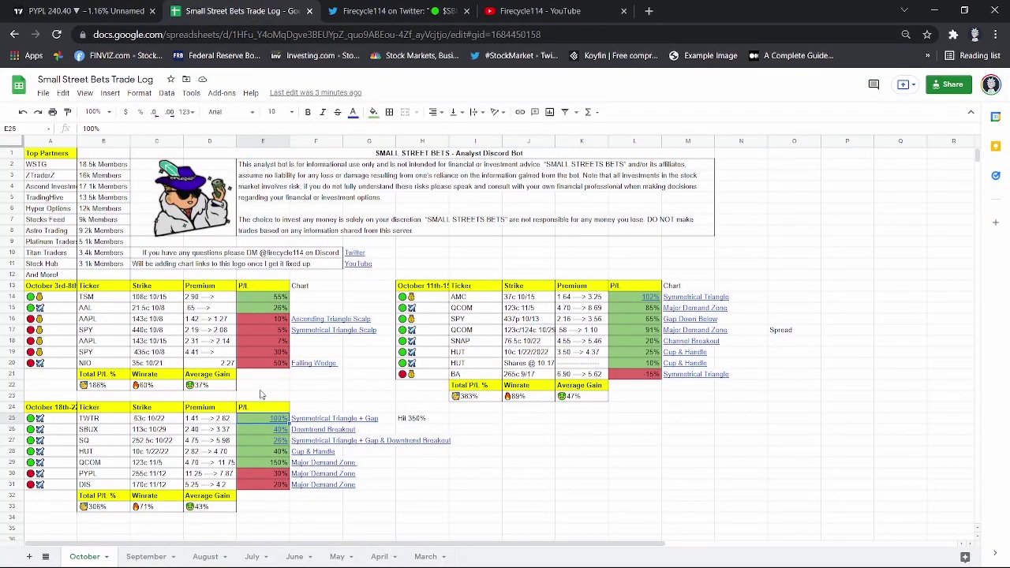
Switch to the TradingView chart and load the TWTR symbol
{"action": "left_click", "coordinate": [94, 11]}
{"action": "type", "text": "TWTR"}
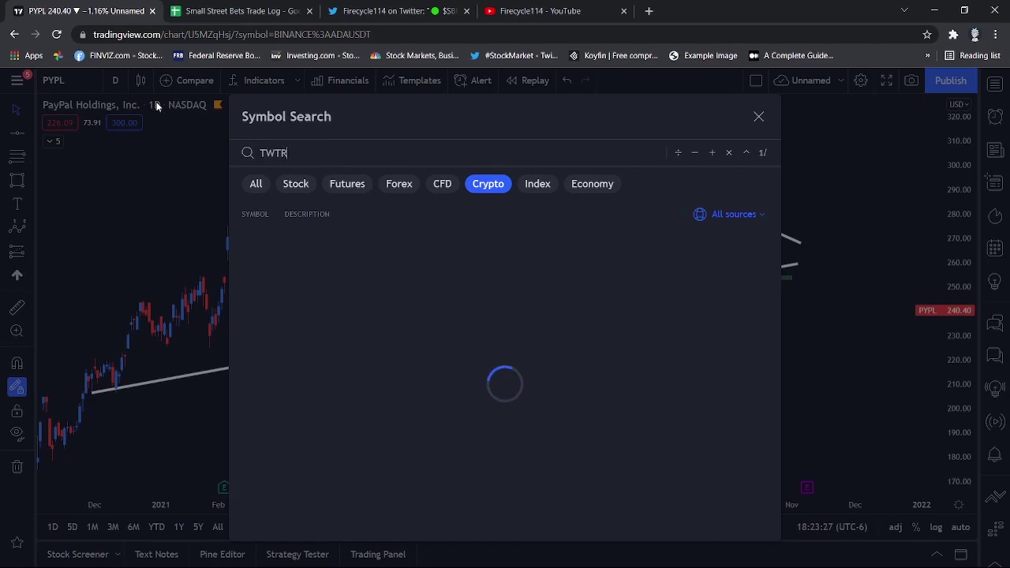
{"action": "key", "text": "Return"}
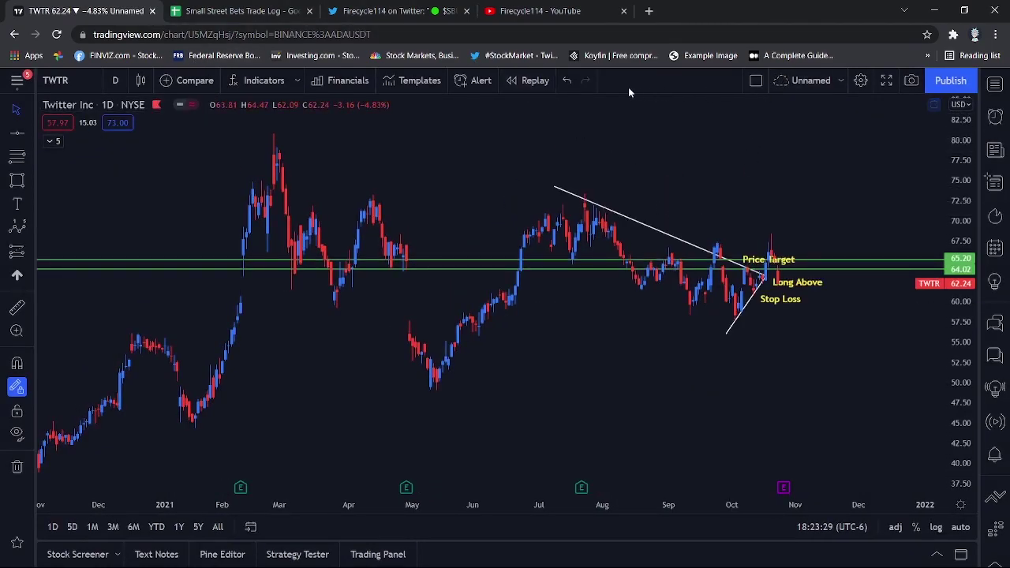
Start a bar replay of the TWTR chart from just after the October 18 candle and examine the triangle breakout against its price target
{"action": "left_click", "coordinate": [527, 82]}
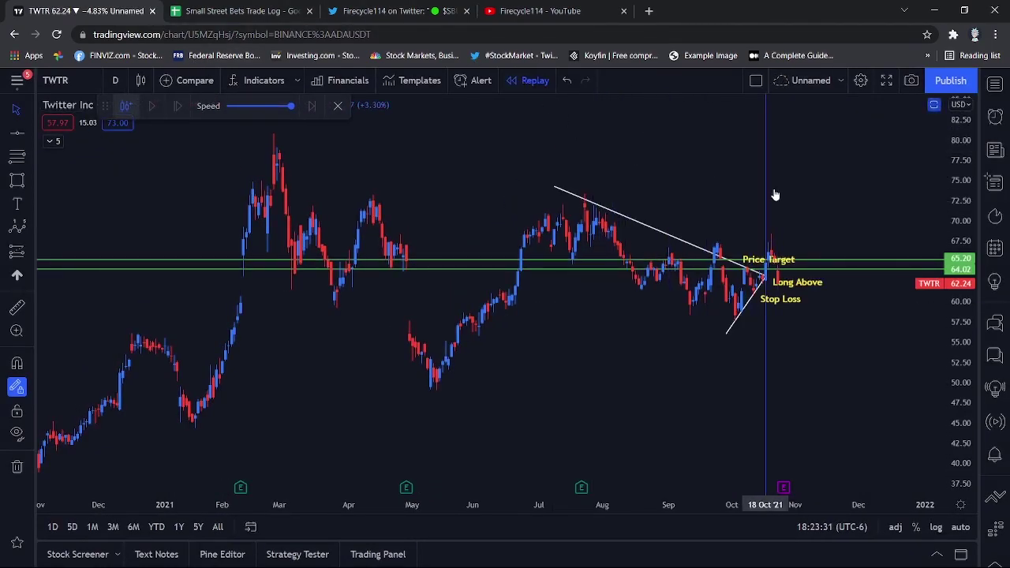
{"action": "left_click", "coordinate": [772, 188]}
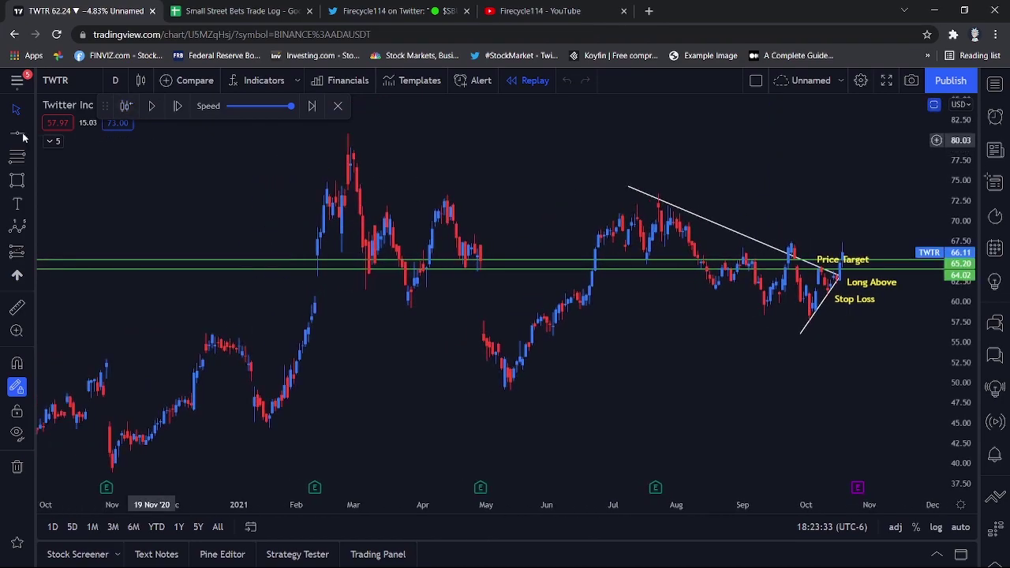
{"action": "left_click_drag", "start_coordinate": [650, 193], "coordinate": [564, 223]}
{"action": "scroll", "coordinate": [564, 222], "scroll_direction": "up", "scroll_amount": 6}
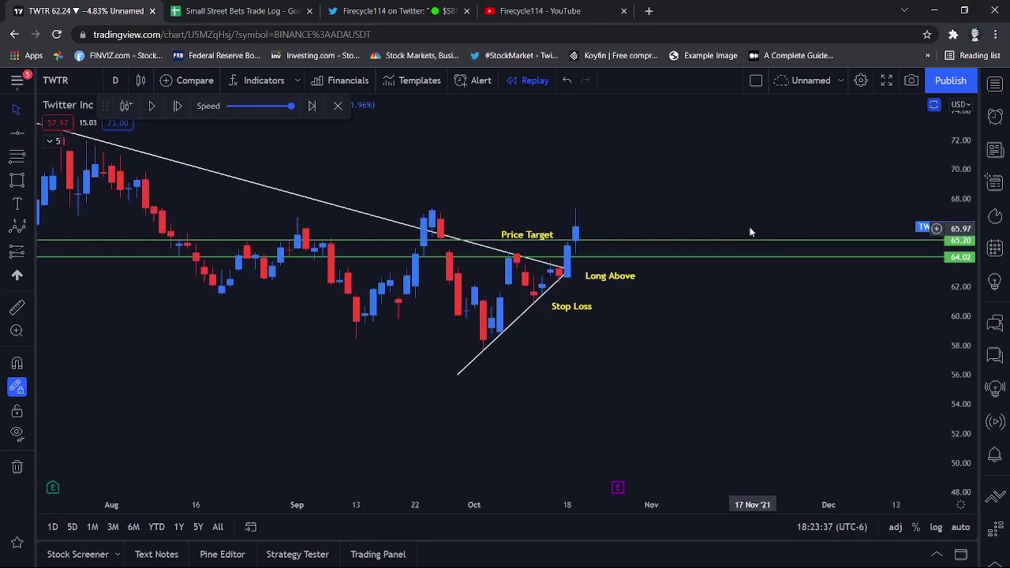
{"action": "scroll", "coordinate": [841, 250], "scroll_direction": "up", "scroll_amount": 3}
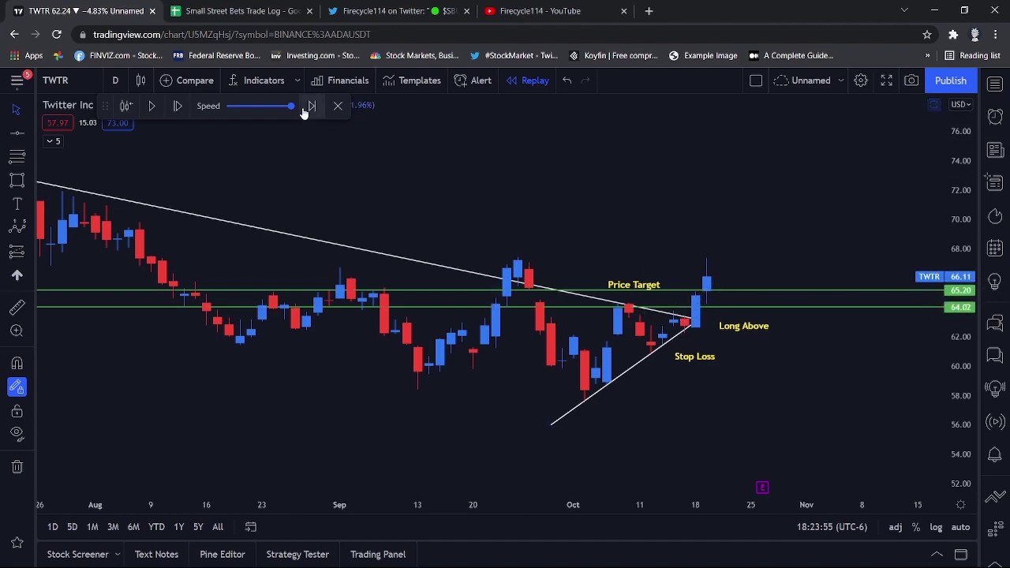
Check the TWTR trade's P/L in the trade log and return to its replay chart to view the wider triangle
{"action": "left_click", "coordinate": [189, 7]}
{"action": "left_click", "coordinate": [278, 422]}
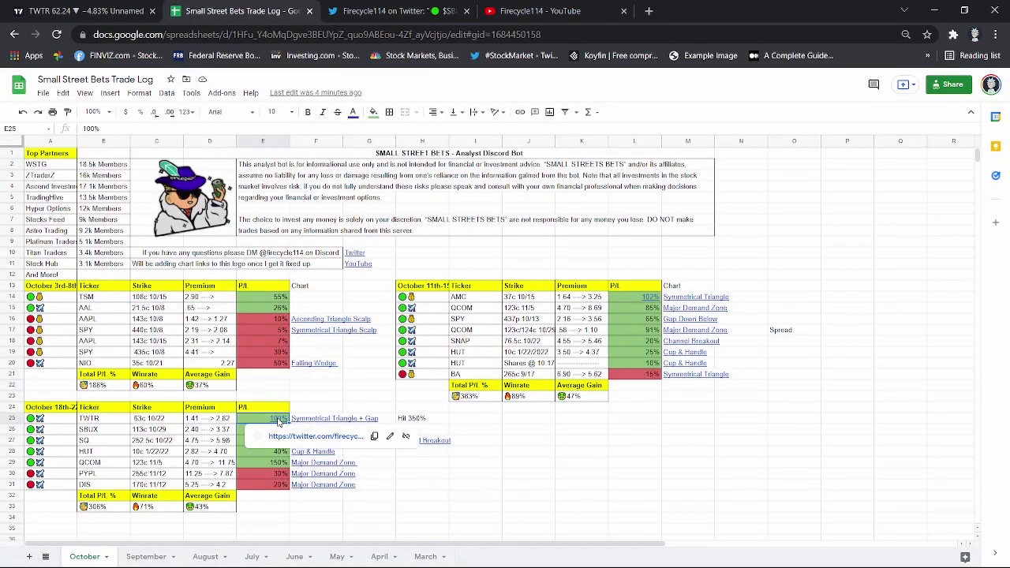
{"action": "left_click", "coordinate": [490, 408]}
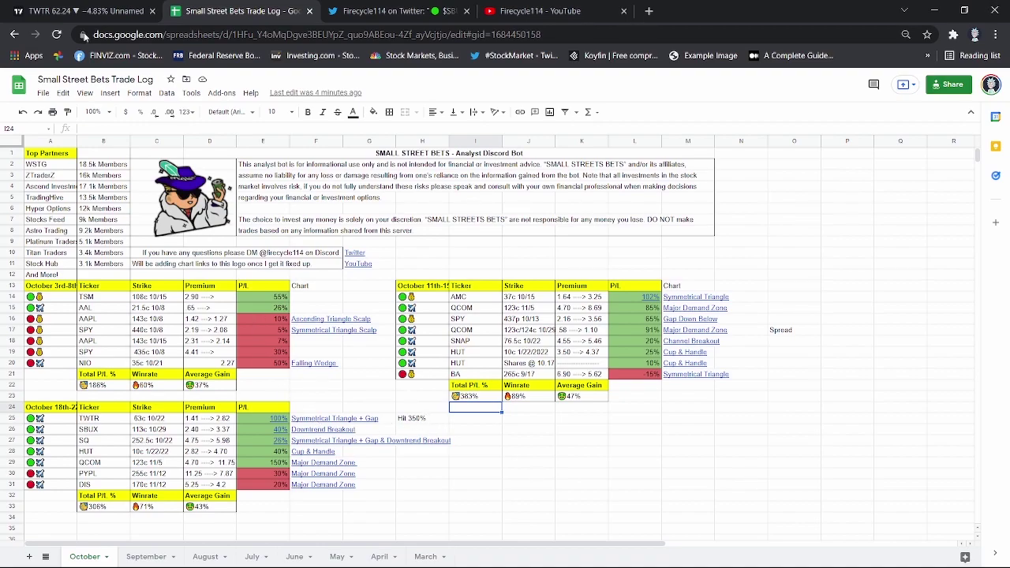
{"action": "left_click", "coordinate": [79, 11]}
{"action": "scroll", "coordinate": [325, 164], "scroll_direction": "down", "scroll_amount": 2}
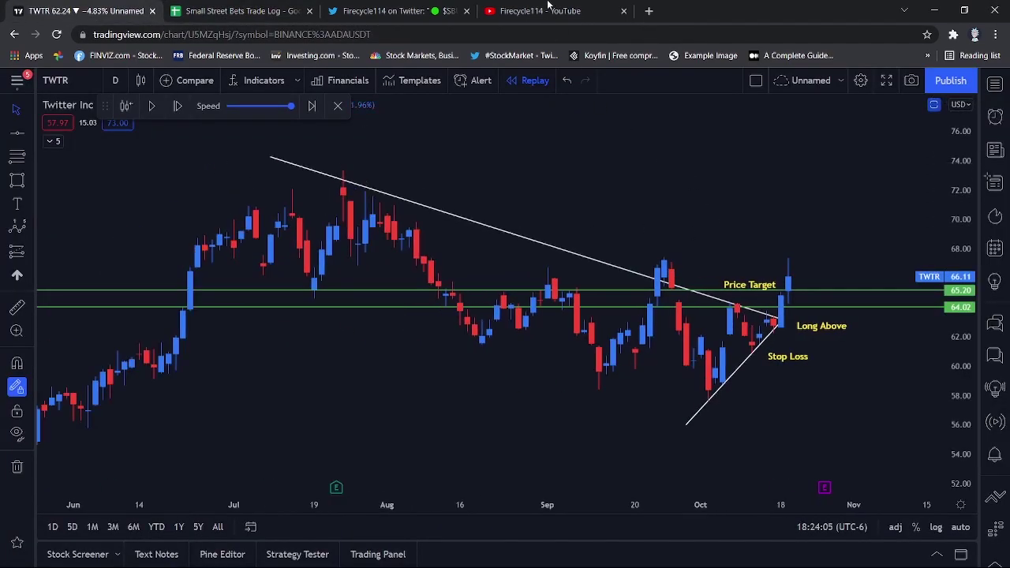
Find the Twitter Trade Plan PT 65.40 video in the YouTube channel's video list and return to the chart
{"action": "left_click", "coordinate": [547, 8]}
{"action": "scroll", "coordinate": [519, 397], "scroll_direction": "down", "scroll_amount": 3}
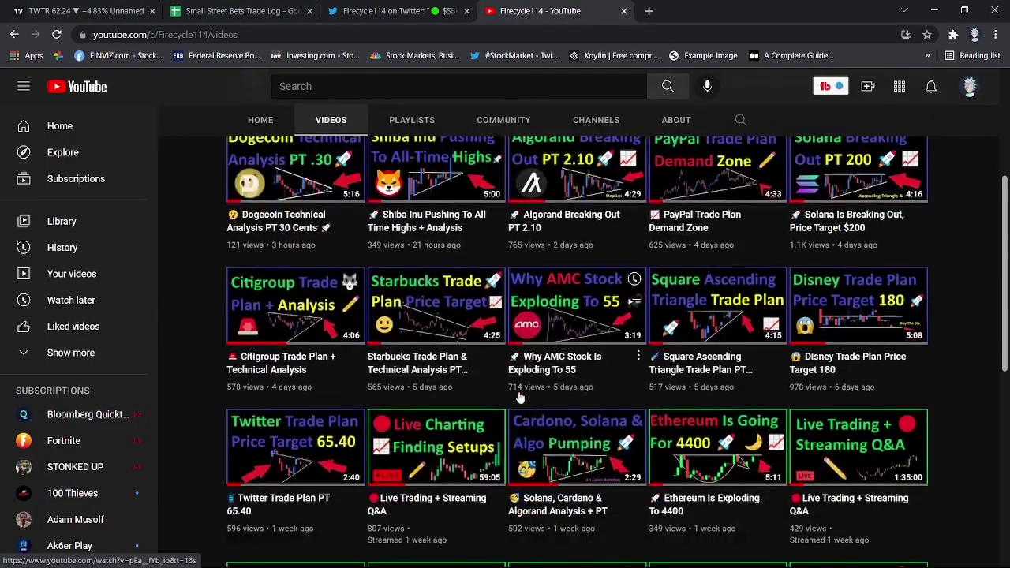
{"action": "scroll", "coordinate": [519, 397], "scroll_direction": "down", "scroll_amount": 1}
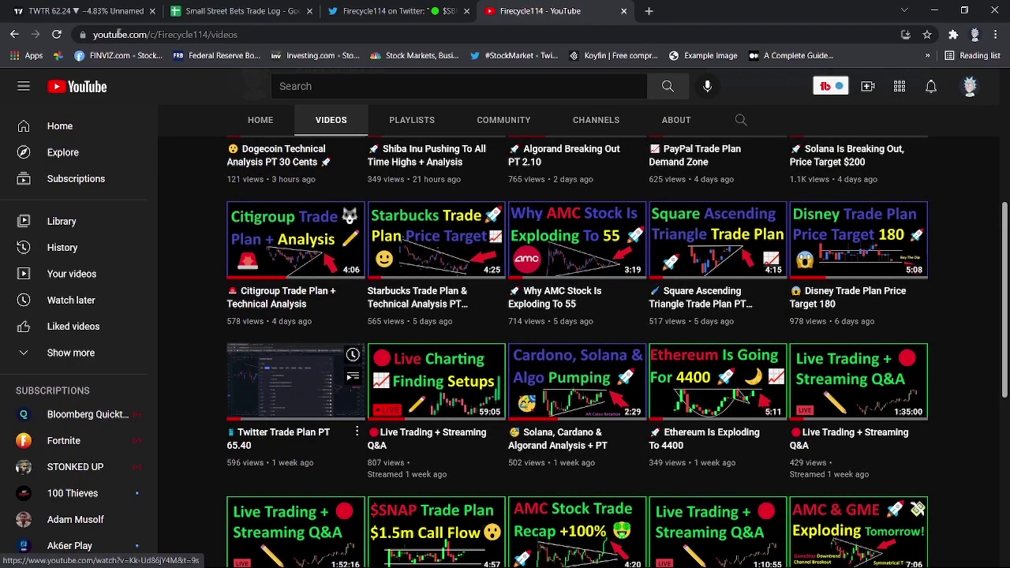
{"action": "left_click", "coordinate": [90, 10]}
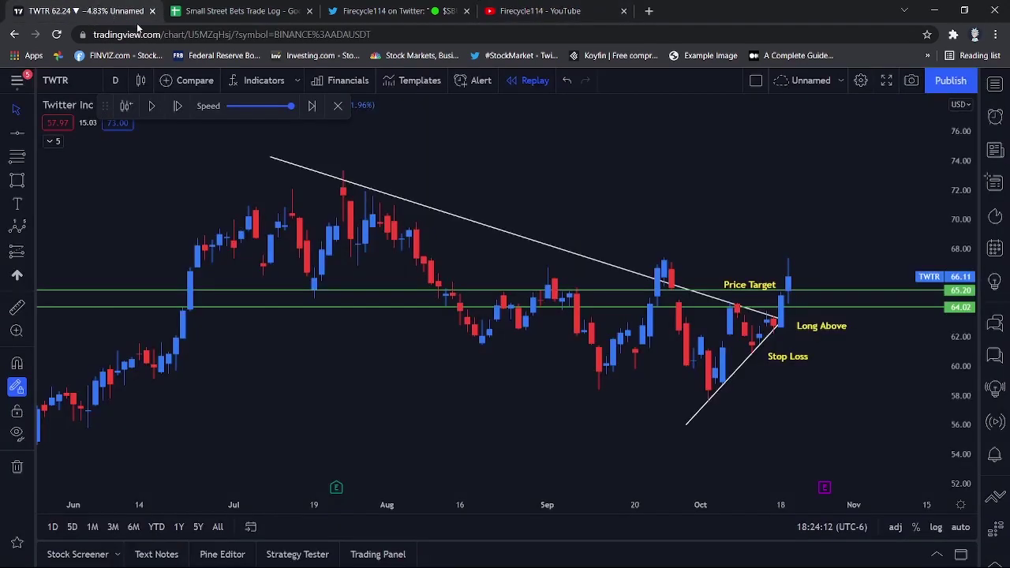
Glance at the trade log for the next trade, load the SBUX chart, and bring its downtrend pattern into view
{"action": "left_click", "coordinate": [245, 10]}
{"action": "key", "text": "ctrl+shift+Tab"}
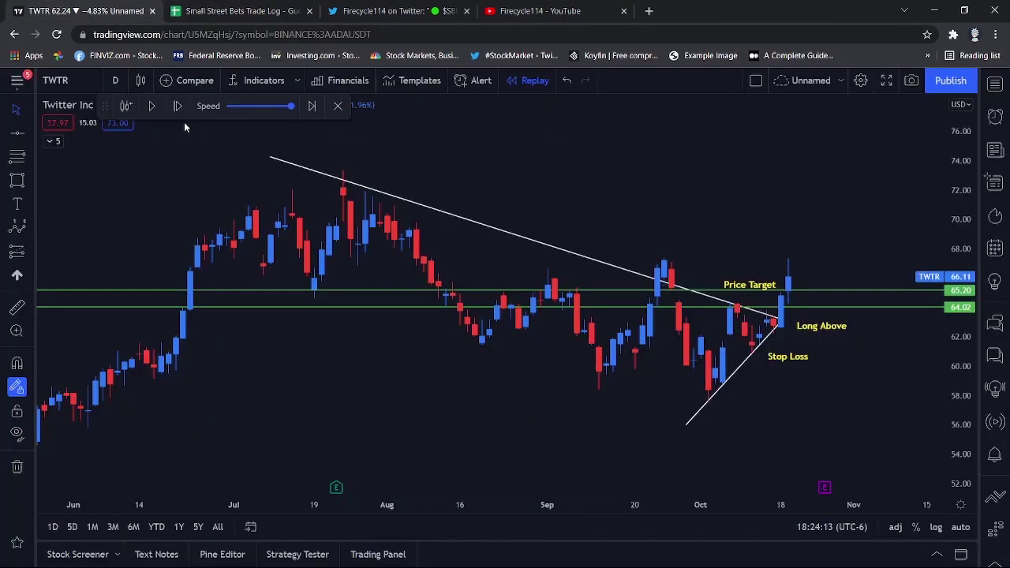
{"action": "key", "text": "s"}
{"action": "key", "text": "Escape"}
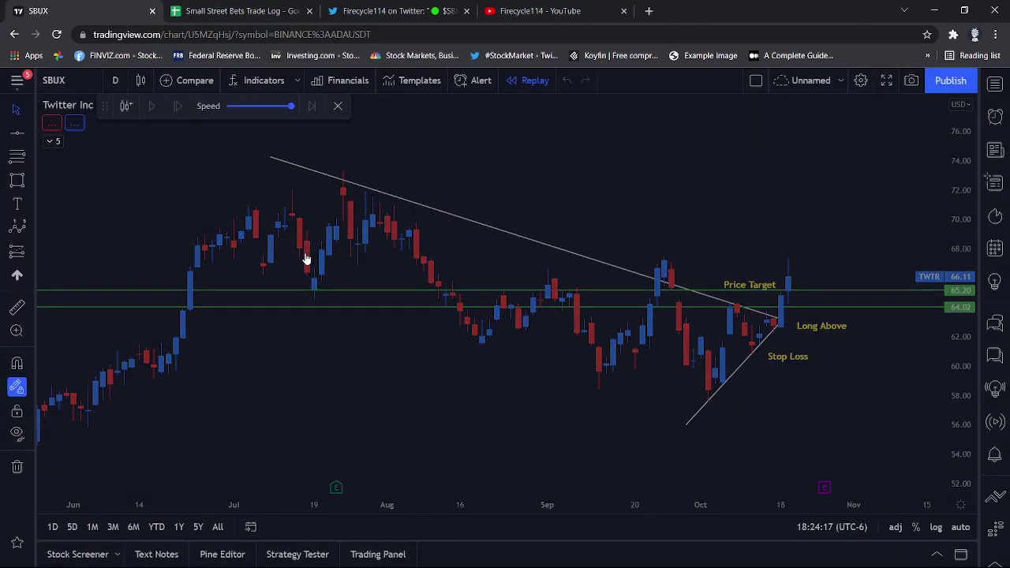
{"action": "left_click_drag", "start_coordinate": [874, 434], "coordinate": [659, 370]}
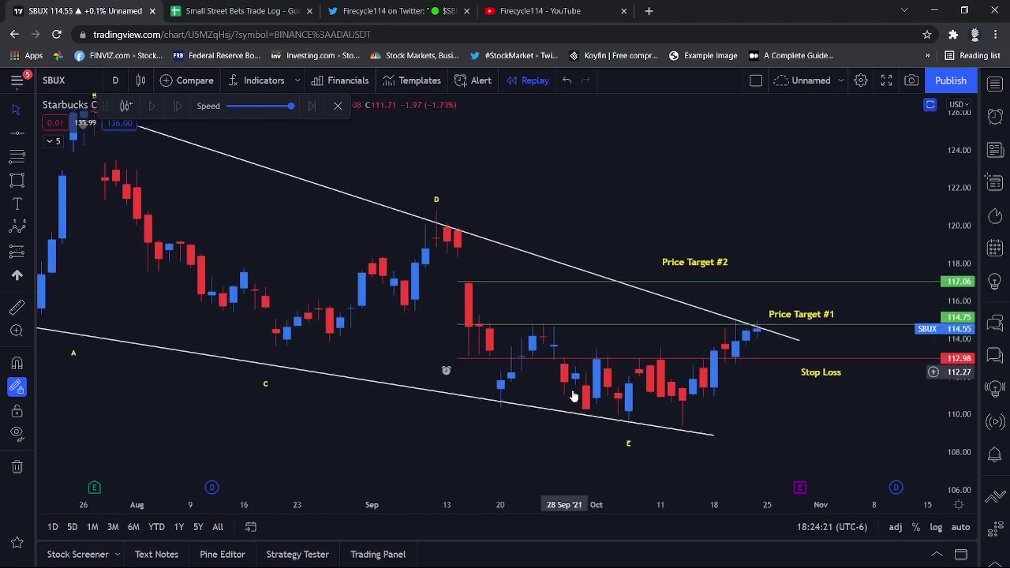
Mark the SBUX price zone from about 113.10 to 110.42 with a rectangle starting at September 14, and delete it again
{"action": "key", "text": "alt+shift+r"}
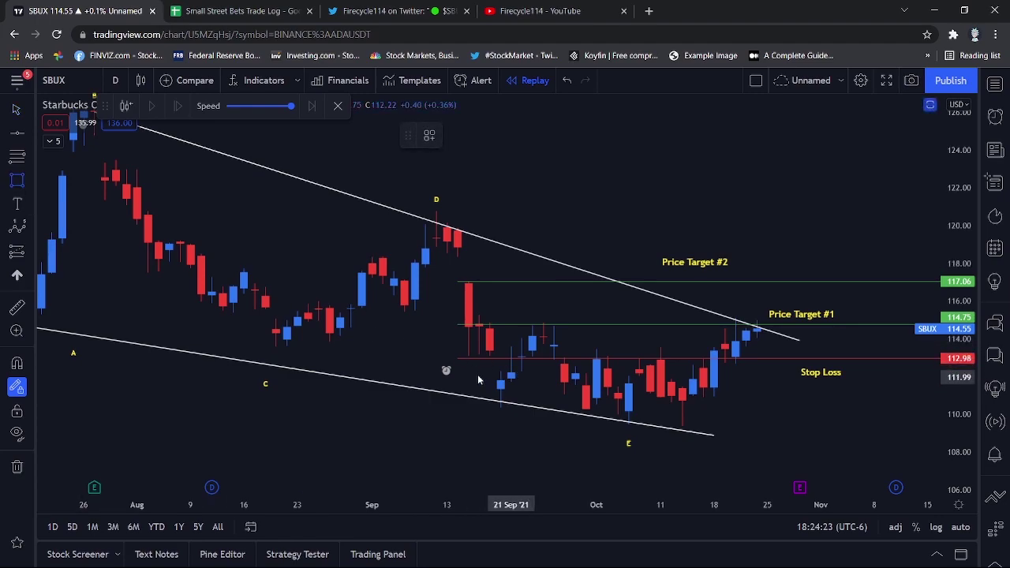
{"action": "left_click_drag", "start_coordinate": [458, 355], "coordinate": [790, 407]}
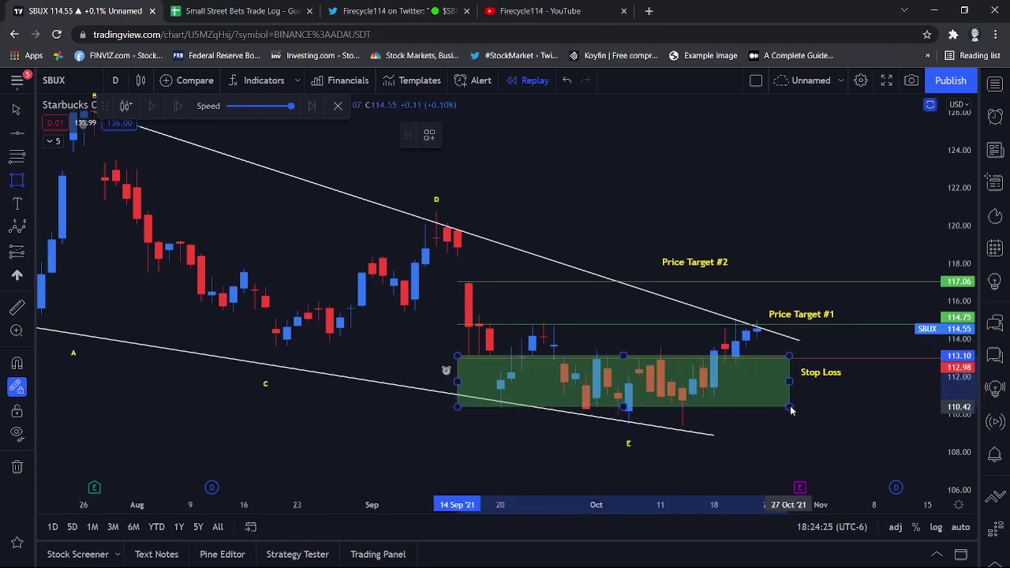
{"action": "left_click", "coordinate": [506, 401]}
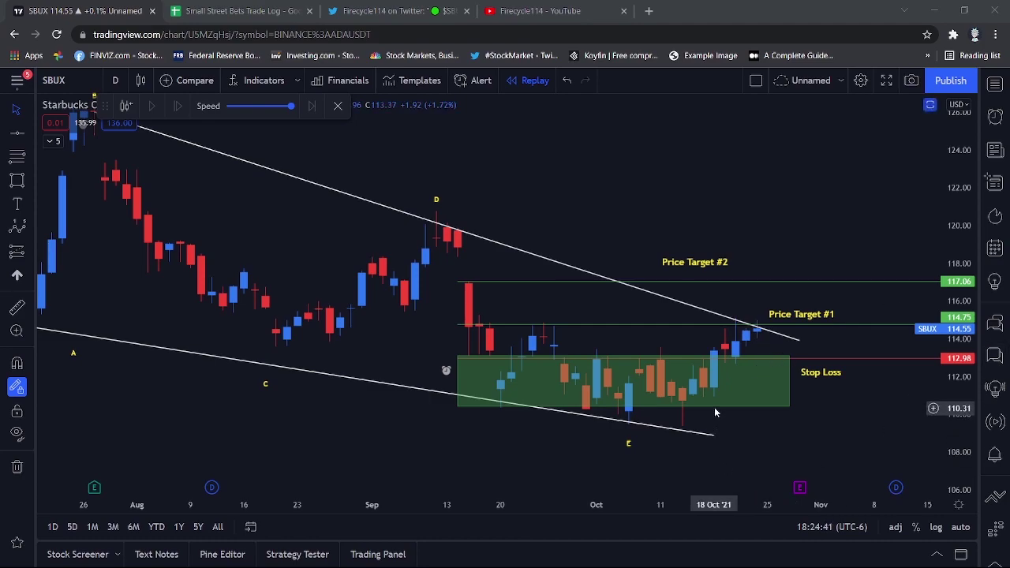
{"action": "left_click", "coordinate": [454, 374]}
{"action": "key", "text": "Delete"}
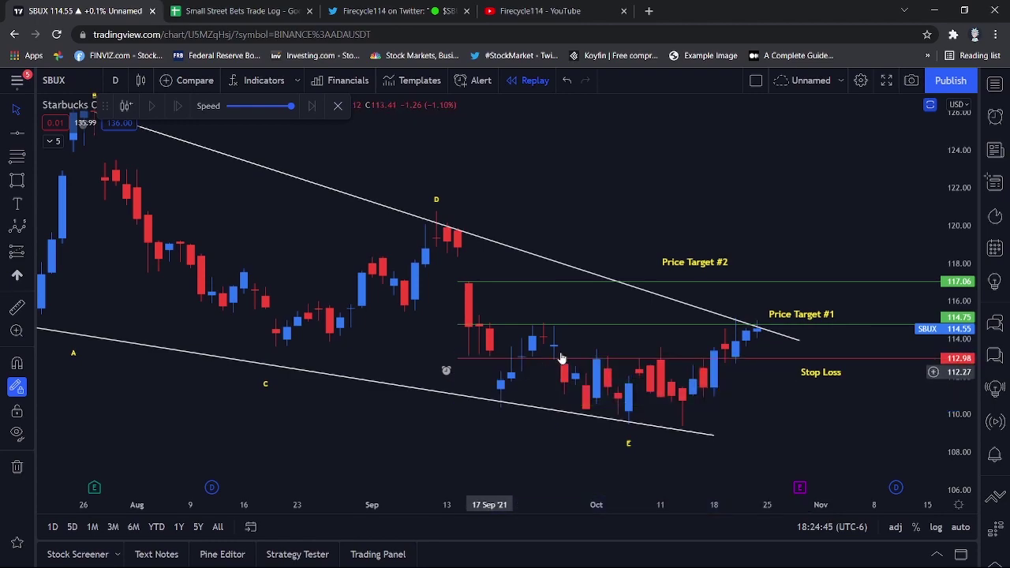
Review the full SBUX downtrend pattern, and load the SPY chart to examine its latest candles for comparison
{"action": "scroll", "coordinate": [902, 316], "scroll_direction": "down", "scroll_amount": 2}
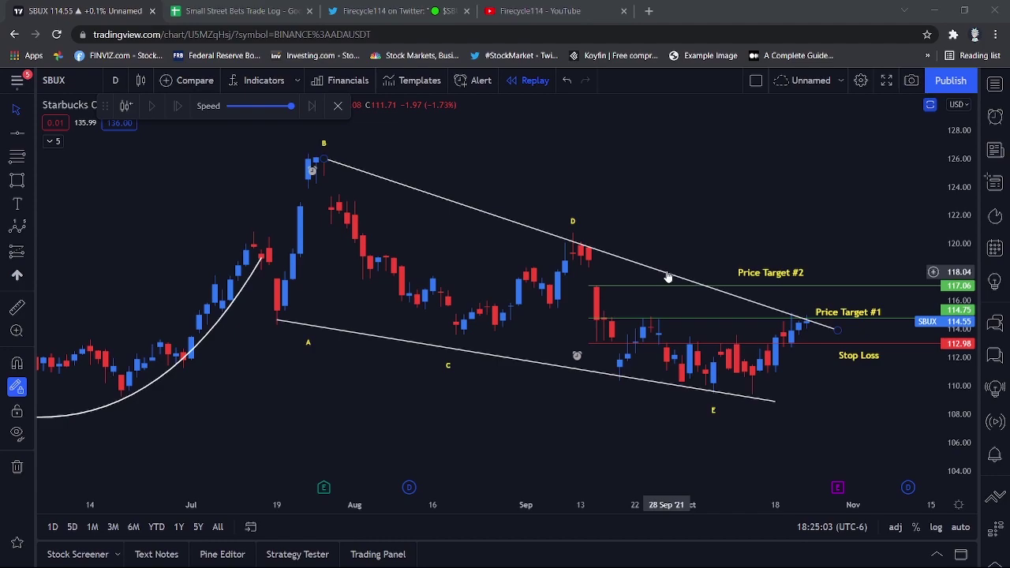
{"action": "left_click", "coordinate": [710, 234]}
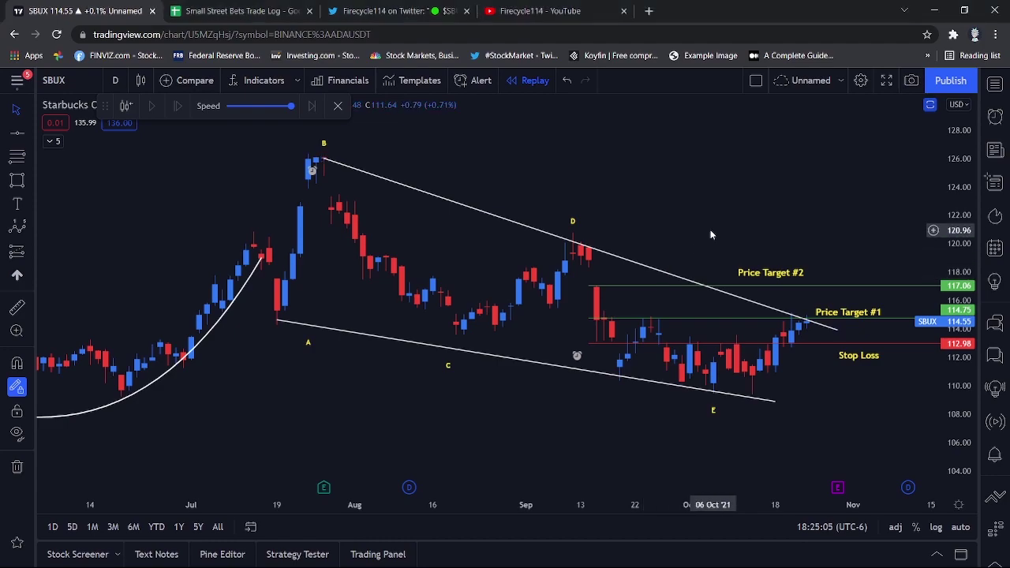
{"action": "type", "text": "SPY"}
{"action": "key", "text": "Return"}
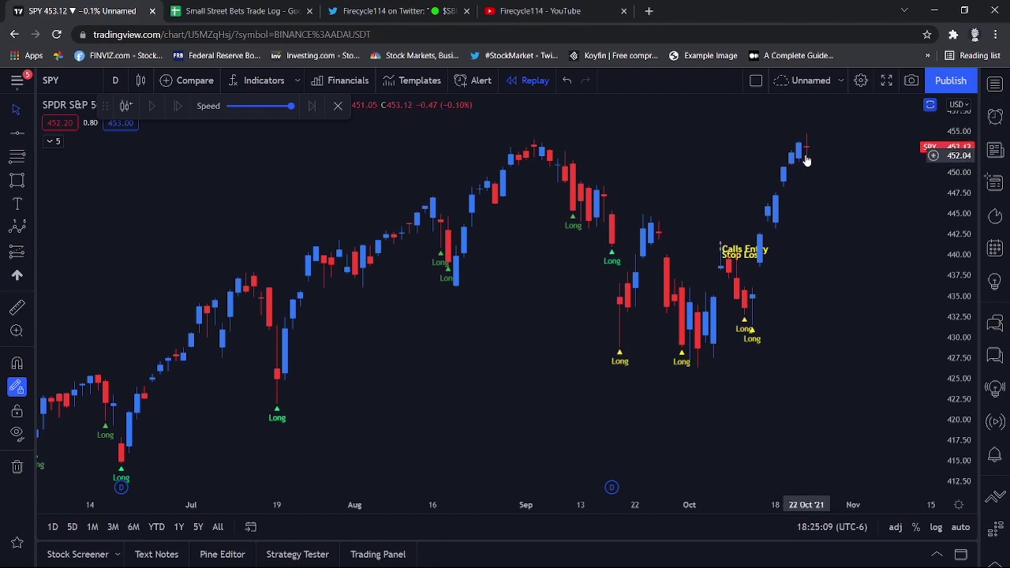
{"action": "scroll", "coordinate": [808, 161], "scroll_direction": "up", "scroll_amount": 1}
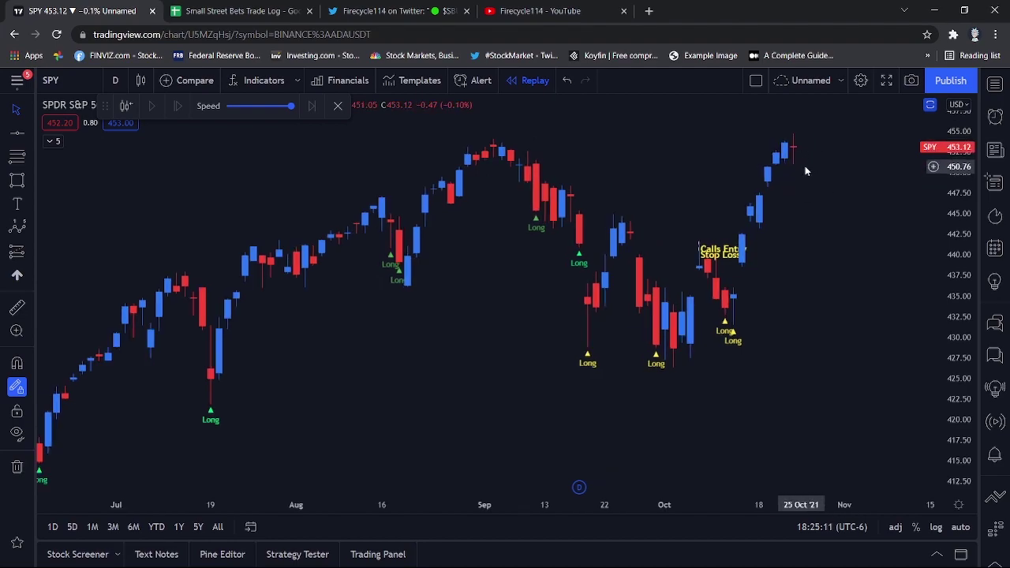
Reload the SBUX chart and maximize its price pane over the oscillator pane
{"action": "type", "text": "SBUX"}
{"action": "key", "text": "Return"}
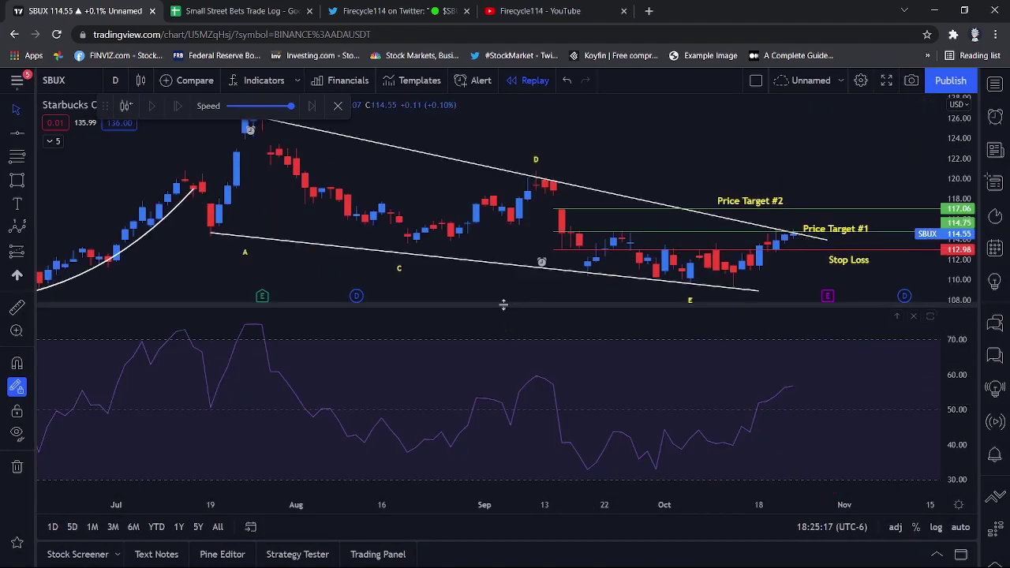
{"action": "double_click", "coordinate": [770, 143]}
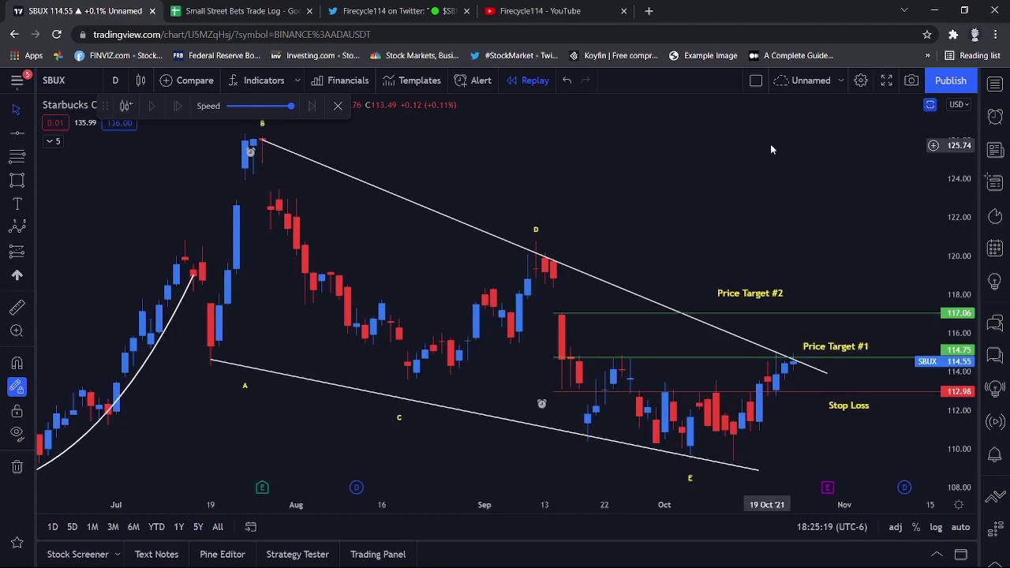
Open the tweet linked from the SBUX trade's P/L cell, view it, close it, and return to the trade log
{"action": "left_click", "coordinate": [233, 11]}
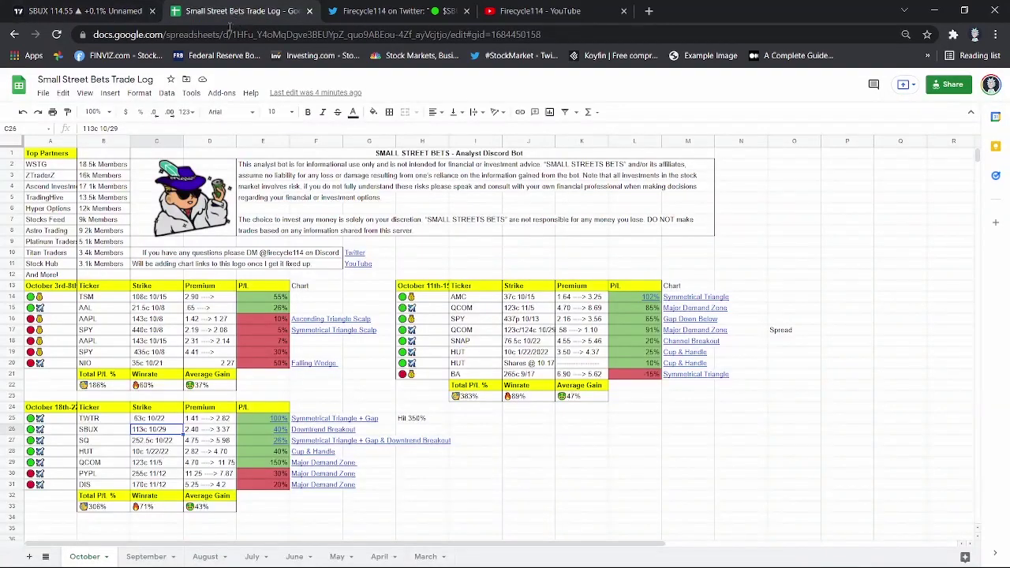
{"action": "left_click", "coordinate": [264, 430]}
{"action": "left_click", "coordinate": [303, 449]}
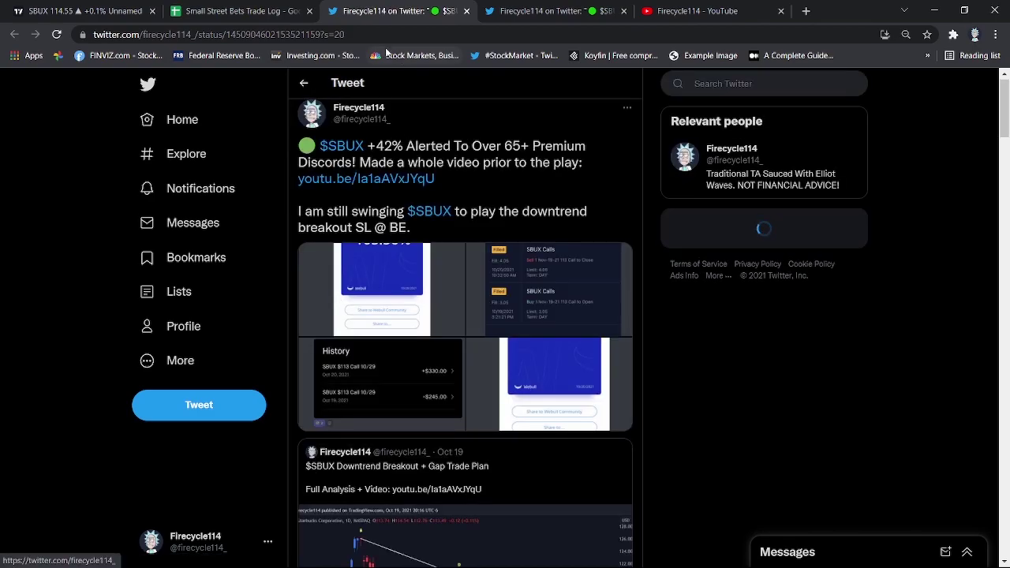
{"action": "left_click", "coordinate": [468, 11]}
{"action": "left_click", "coordinate": [255, 11]}
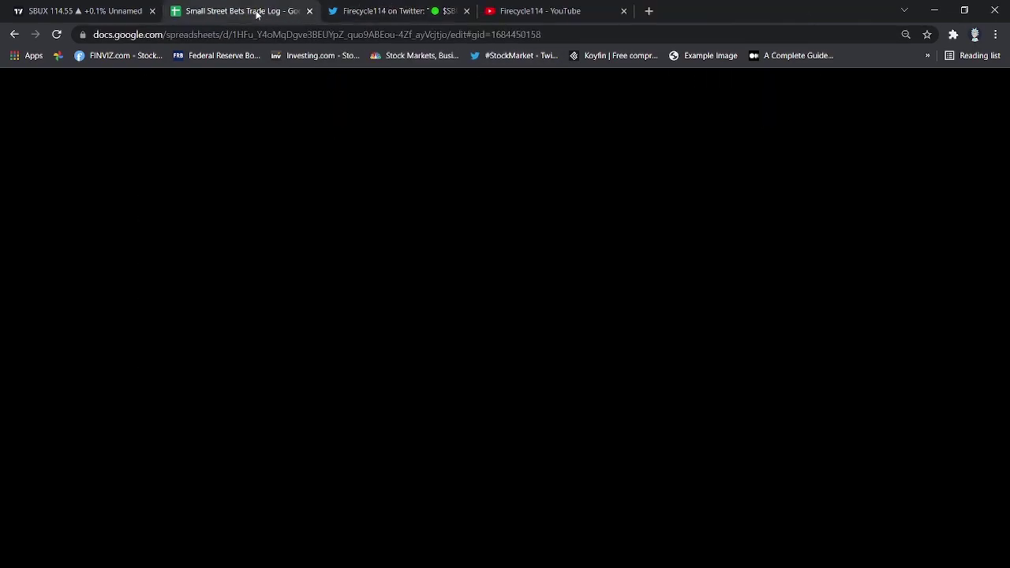
Check the SQ trade in the log, load the SQ chart, and replay it up to the candle that passes the price target zone
{"action": "mouse_move", "coordinate": [268, 442]}
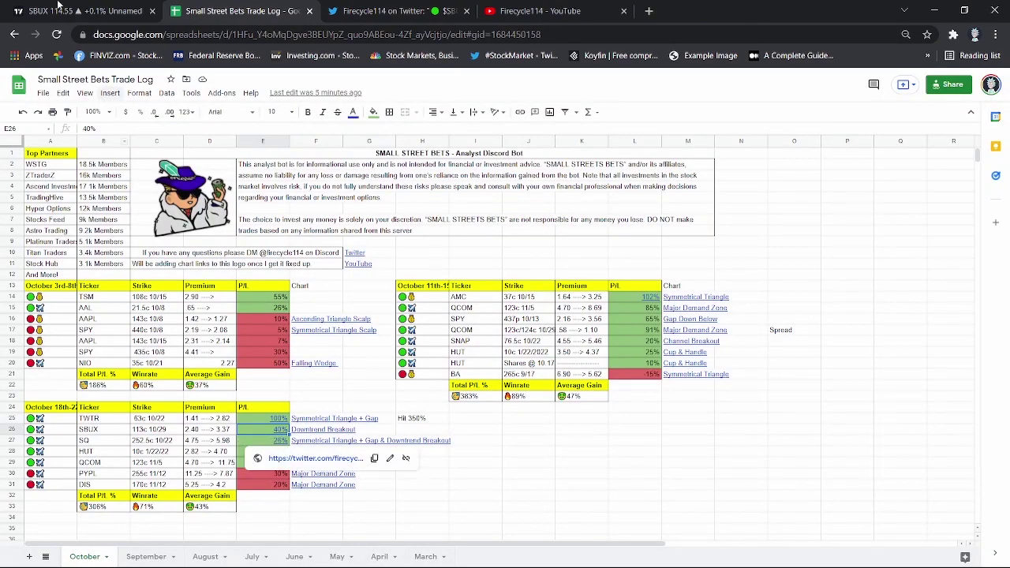
{"action": "left_click", "coordinate": [80, 19]}
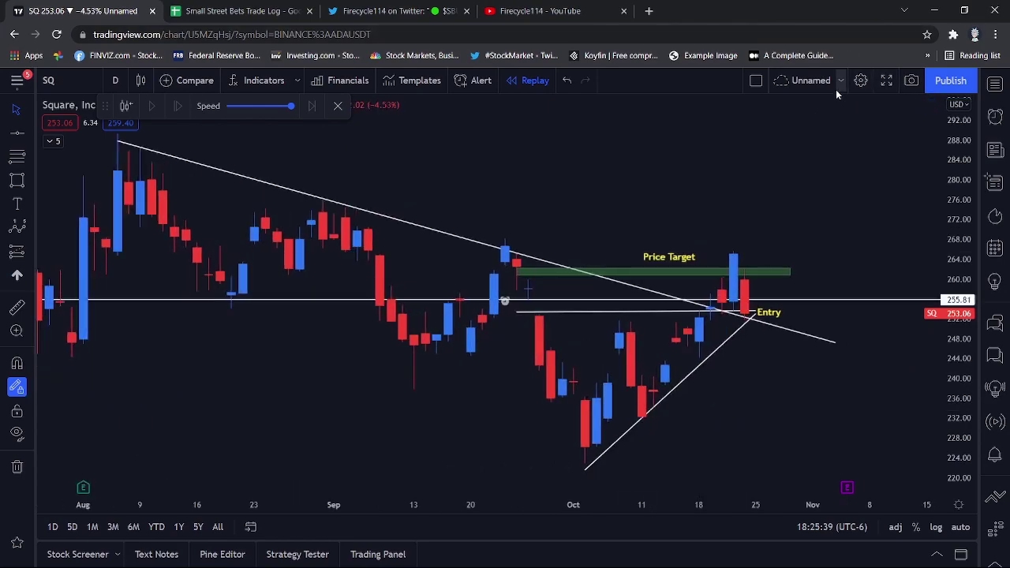
{"action": "left_click", "coordinate": [531, 80]}
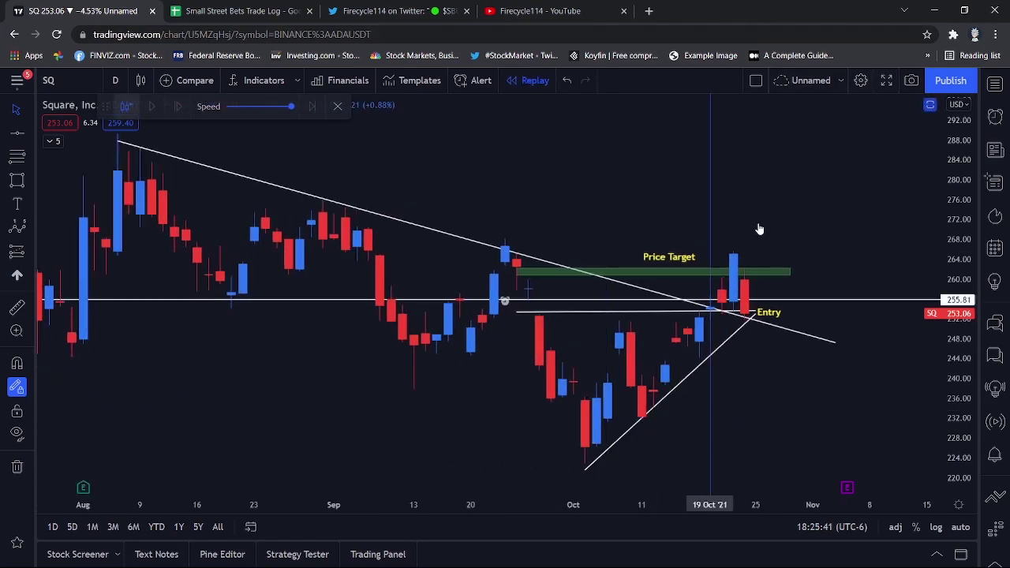
{"action": "left_click", "coordinate": [759, 224]}
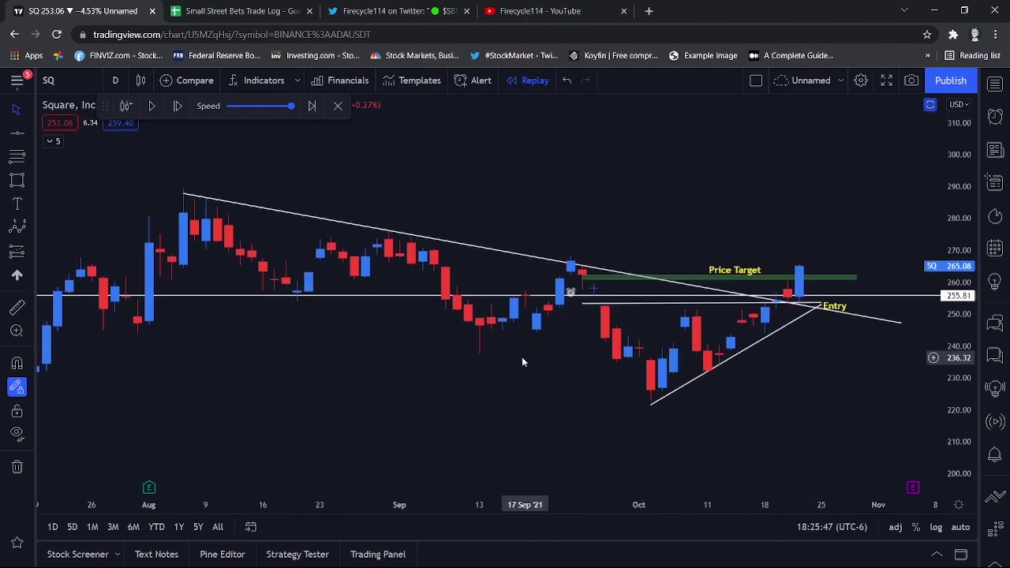
{"action": "scroll", "coordinate": [522, 356], "scroll_direction": "down", "scroll_amount": 1}
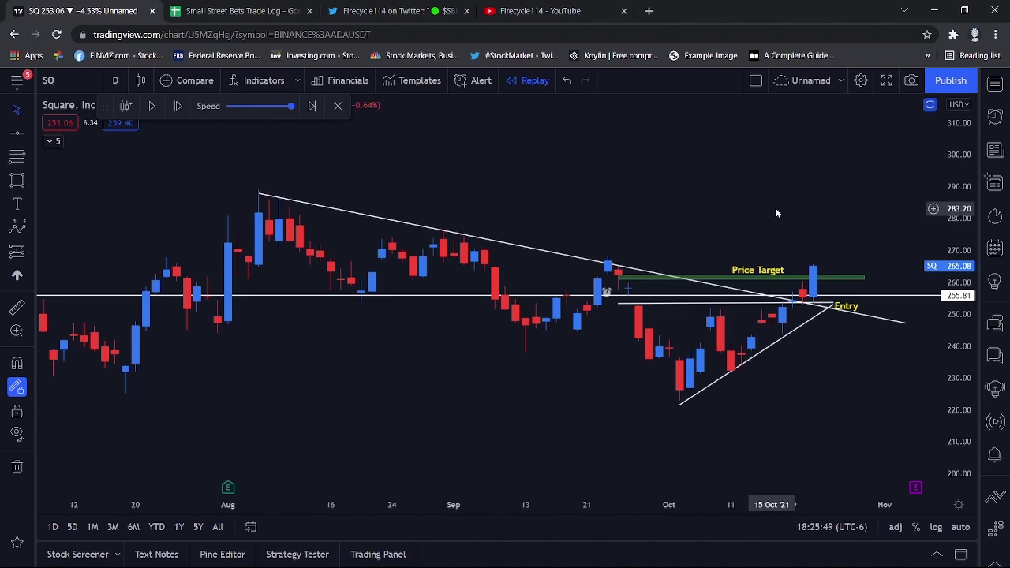
Load the TWTR chart, view its setup around the price target, and return to the SQ chart
{"action": "type", "text": "TWTR"}
{"action": "key", "text": "Return"}
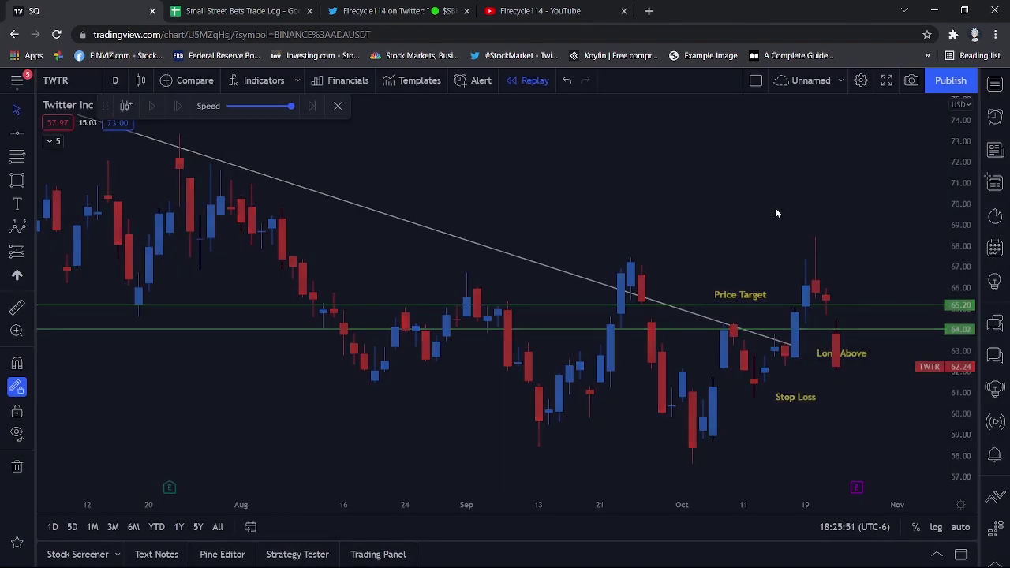
{"action": "key", "text": "space"}
Restart the SQ replay at the candle that passes the price target zone, and examine the breakout around the entry
{"action": "left_click", "coordinate": [526, 79]}
{"action": "left_click", "coordinate": [523, 80]}
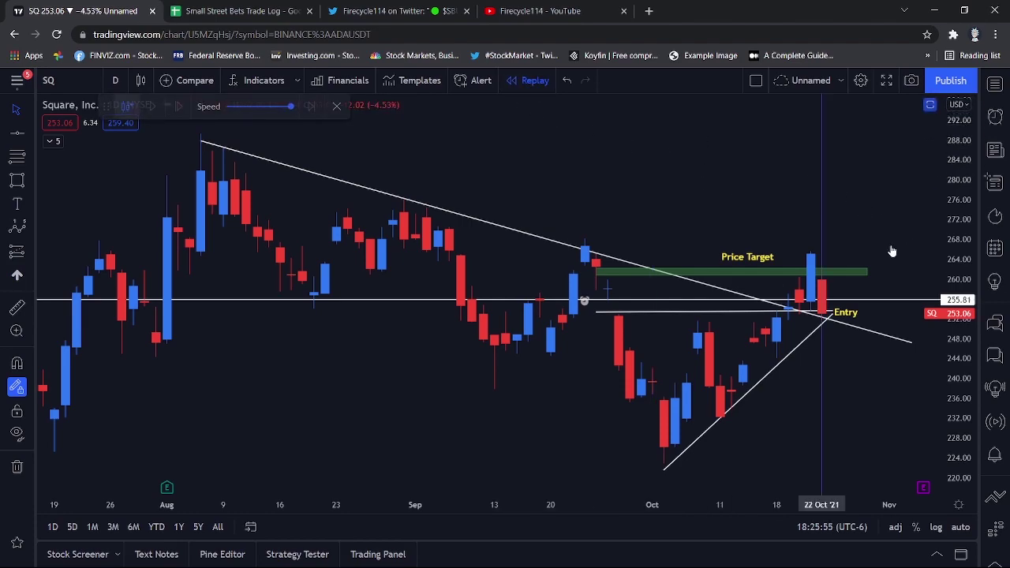
{"action": "left_click", "coordinate": [830, 257]}
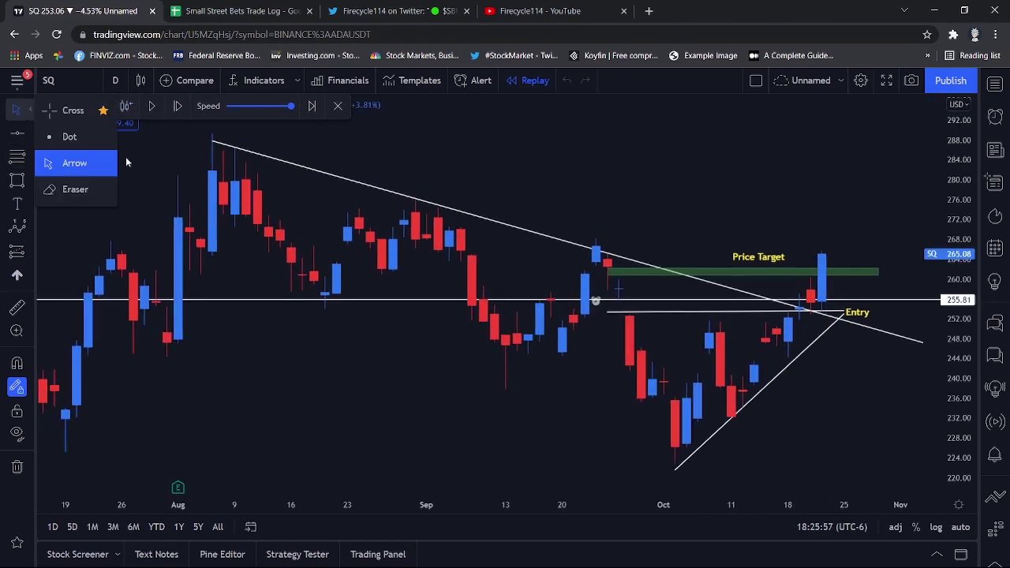
{"action": "left_click", "coordinate": [587, 138]}
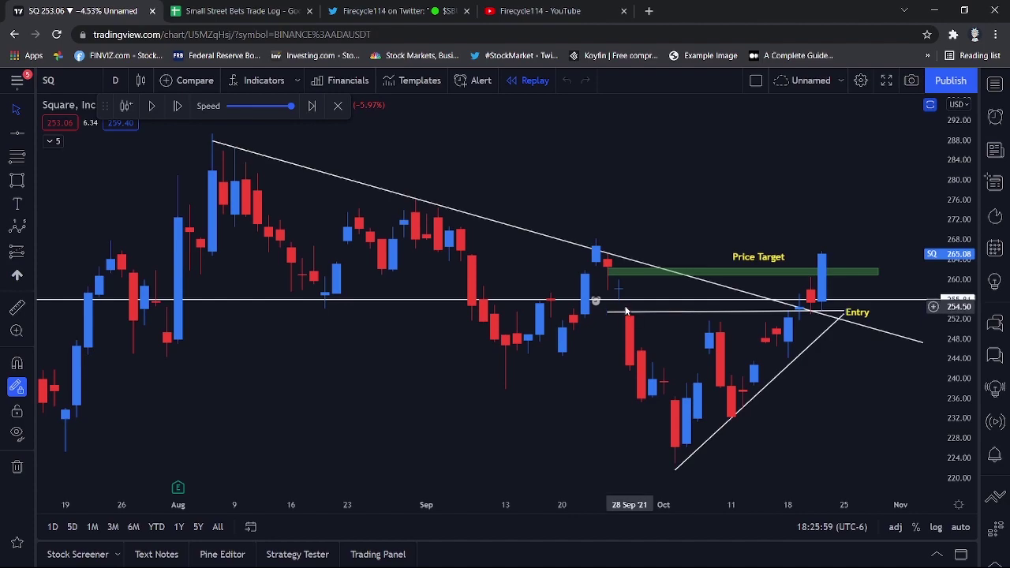
{"action": "scroll", "coordinate": [812, 333], "scroll_direction": "up", "scroll_amount": 3}
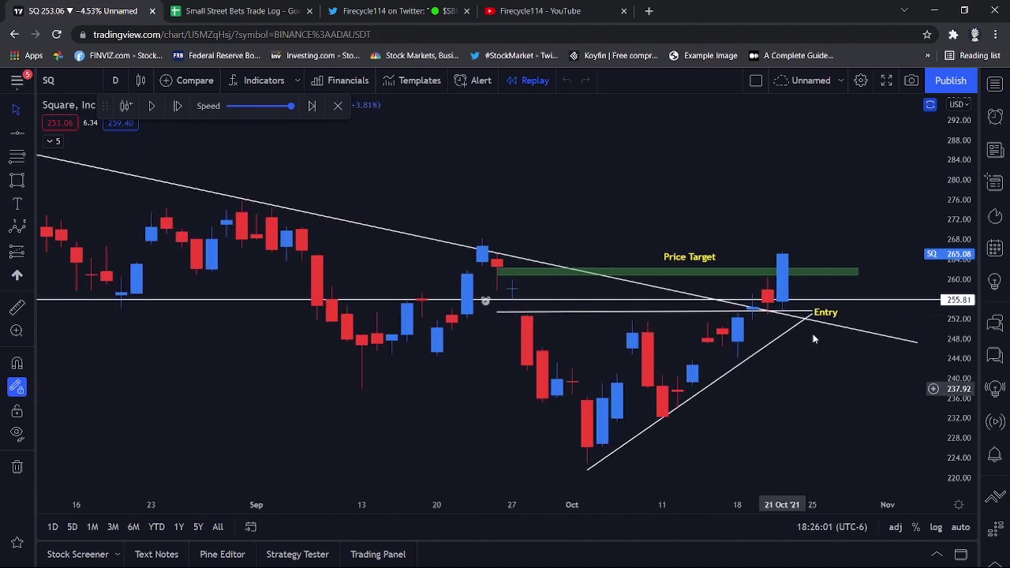
{"action": "left_click_drag", "start_coordinate": [761, 181], "coordinate": [734, 167]}
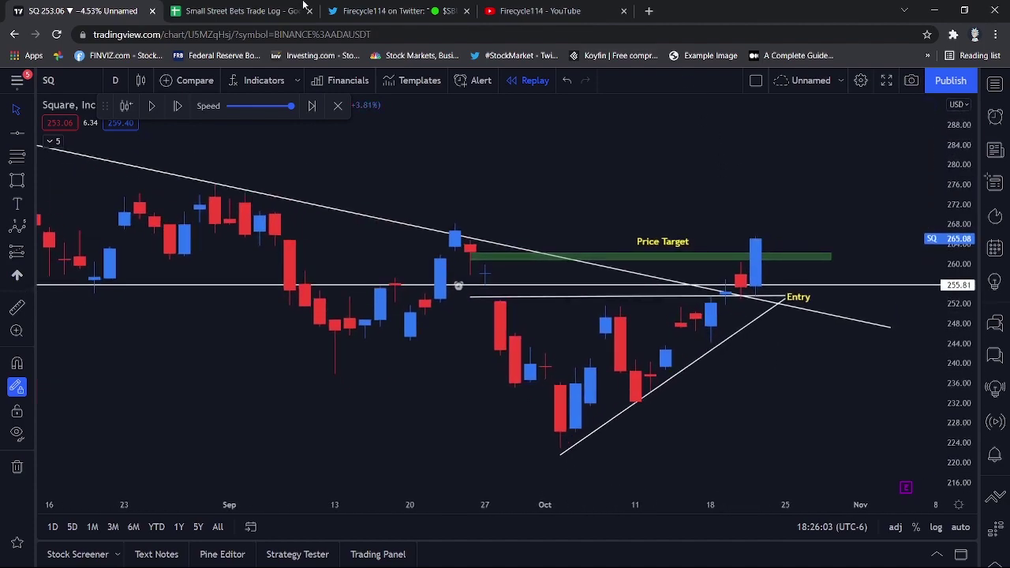
Check the SQ trade's linked P/L cell in the trade log, view the channel's YouTube trade plan videos, and return to the SQ chart
{"action": "left_click", "coordinate": [257, 5]}
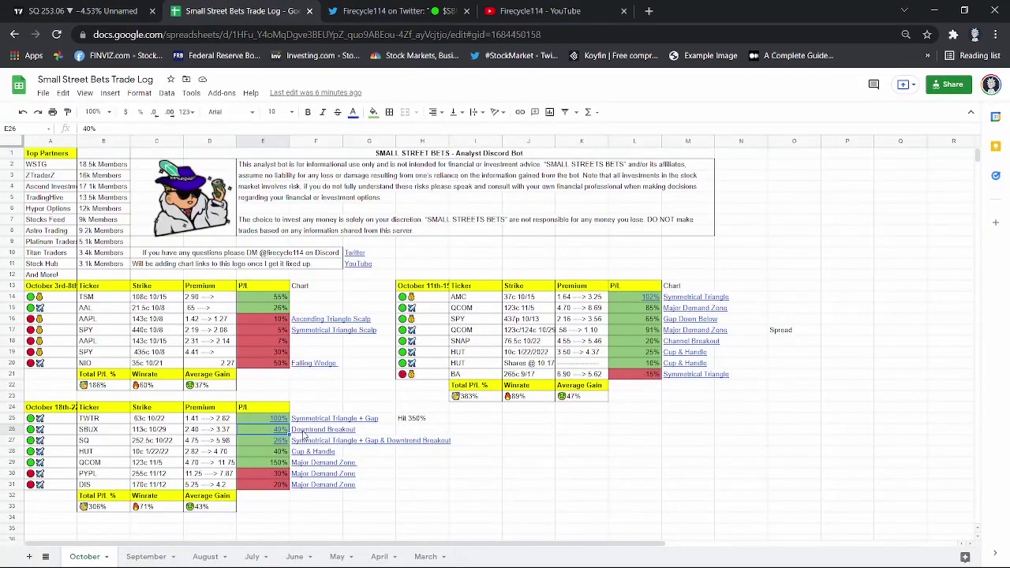
{"action": "left_click", "coordinate": [283, 444]}
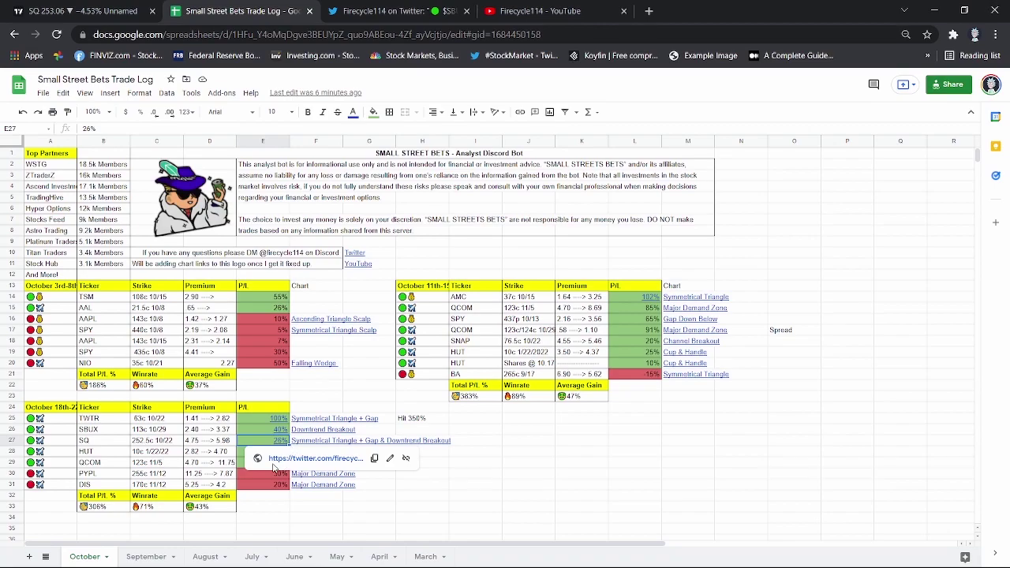
{"action": "left_click", "coordinate": [34, 13]}
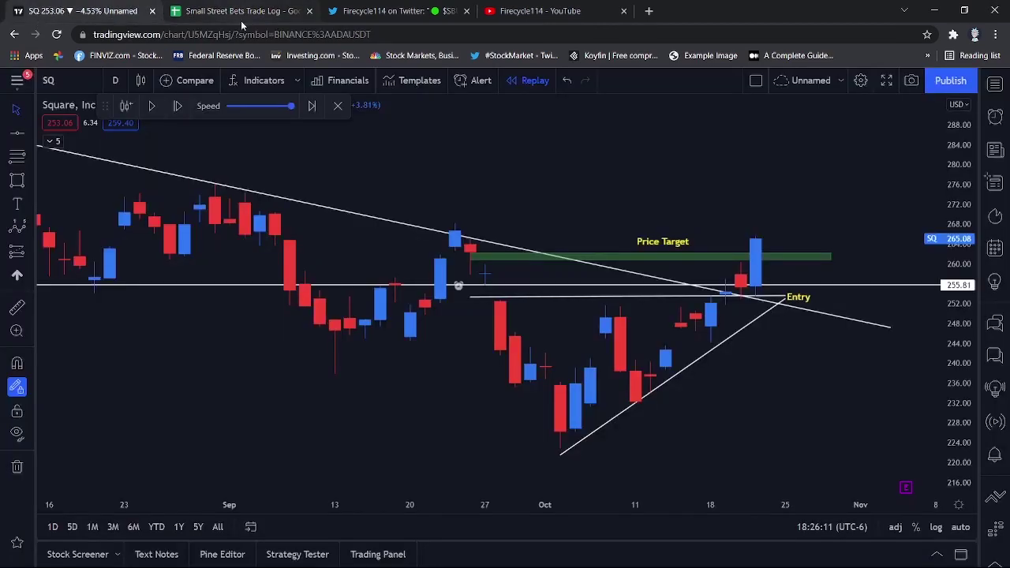
{"action": "left_click", "coordinate": [551, 11]}
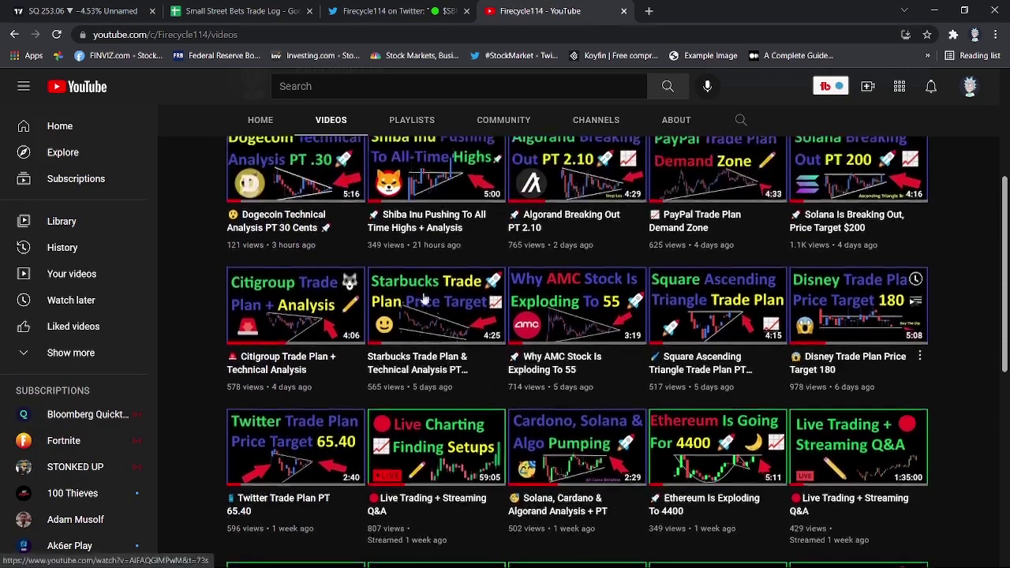
{"action": "left_click", "coordinate": [47, 10]}
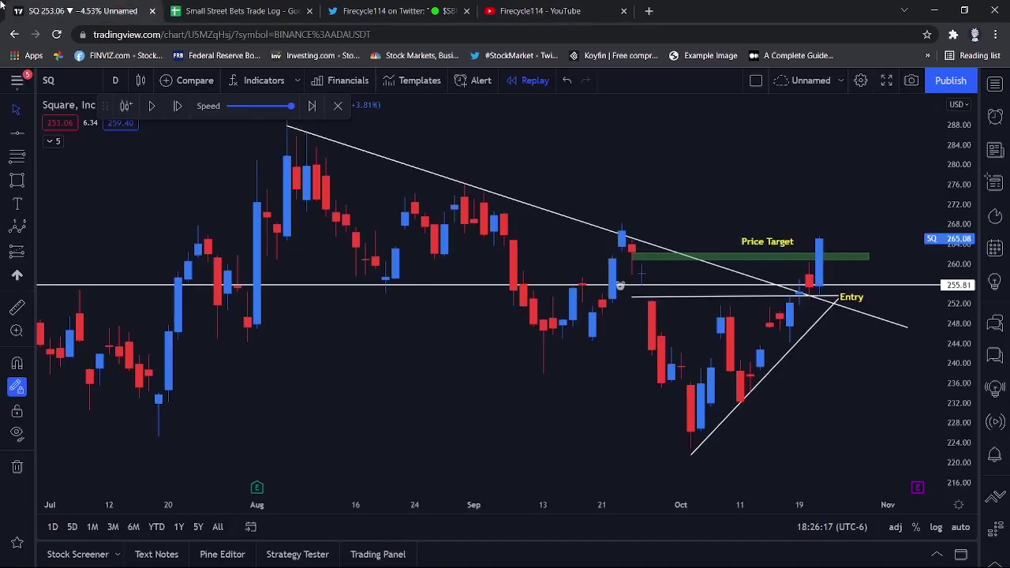
Check the HUT trade of the October 18th week in the trade log, and load the HUT chart in TradingView
{"action": "left_click", "coordinate": [252, 13]}
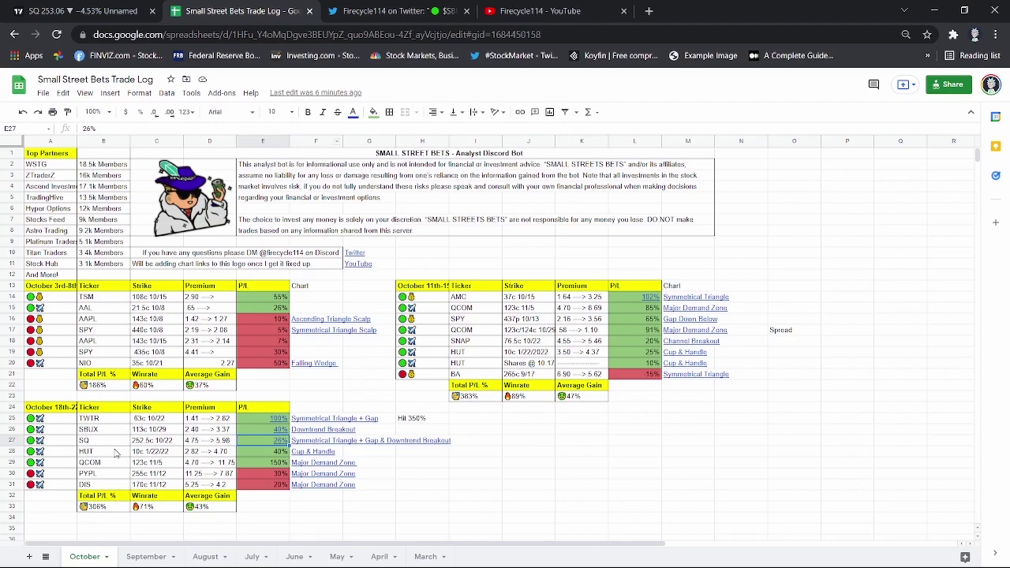
{"action": "left_click", "coordinate": [69, 456]}
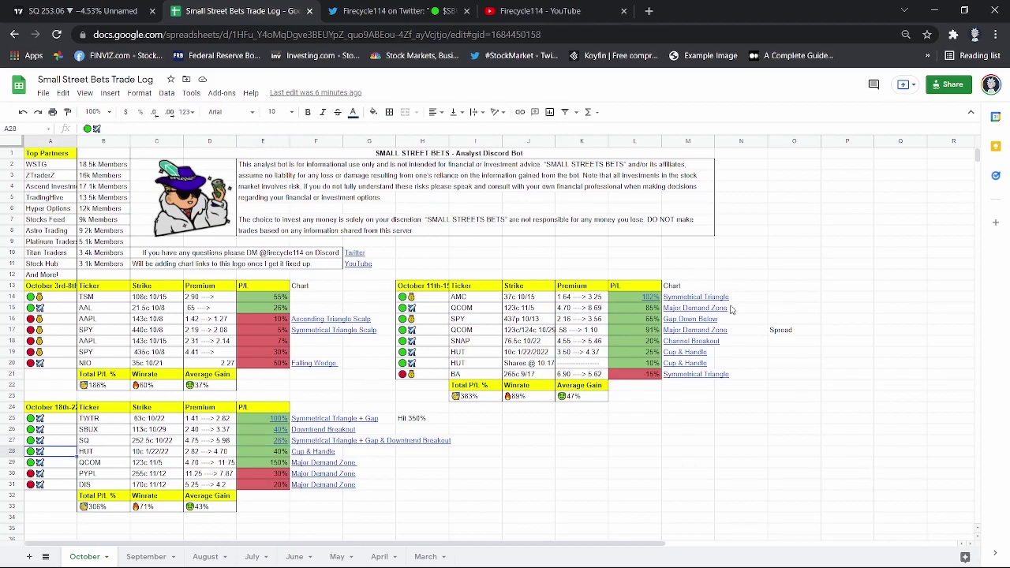
{"action": "left_click", "coordinate": [48, 10]}
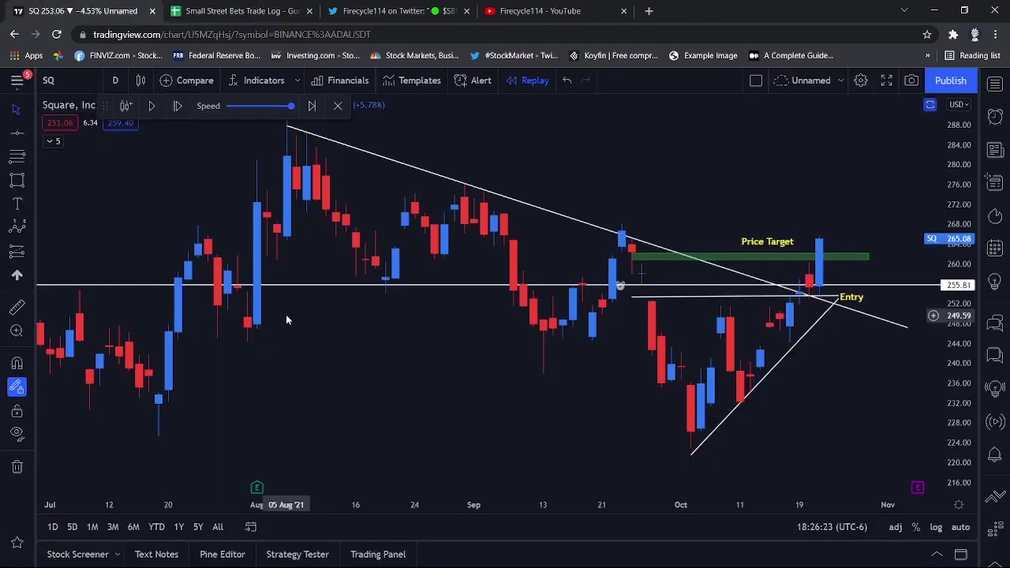
{"action": "type", "text": "HUT"}
{"action": "key", "text": "Return"}
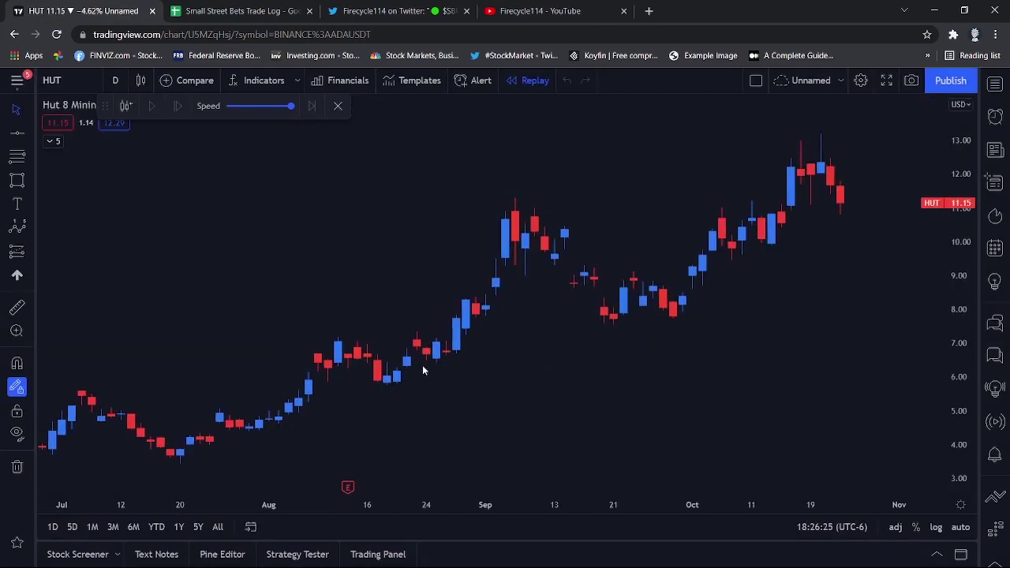
Examine the full HUT cup and handle pattern with its entry and price target lines
{"action": "scroll", "coordinate": [561, 300], "scroll_direction": "down", "scroll_amount": 3}
{"action": "left_click_drag", "start_coordinate": [962, 244], "coordinate": [962, 278]}
{"action": "scroll", "coordinate": [275, 205], "scroll_direction": "down", "scroll_amount": 3}
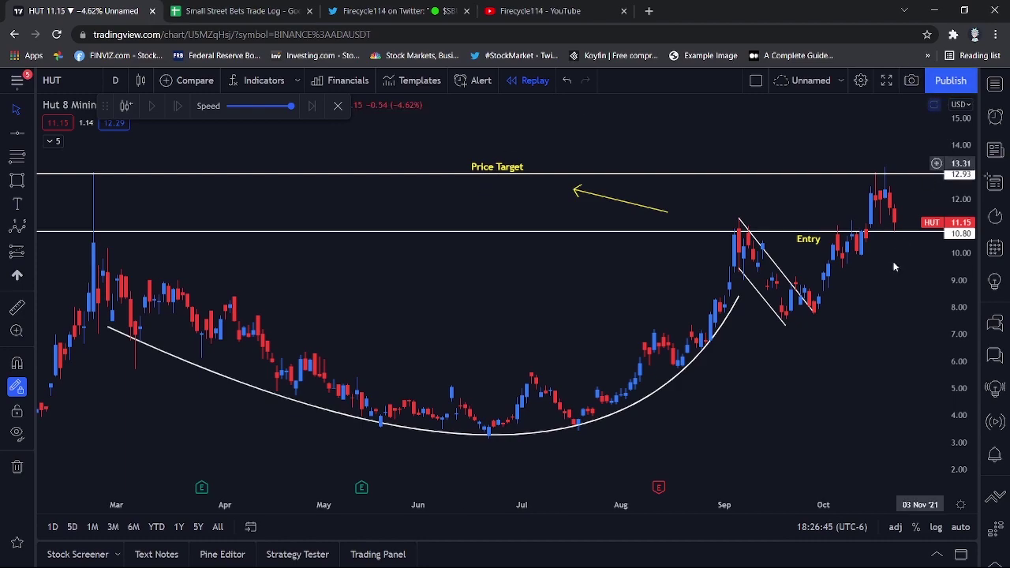
{"action": "scroll", "coordinate": [914, 286], "scroll_direction": "up", "scroll_amount": 1}
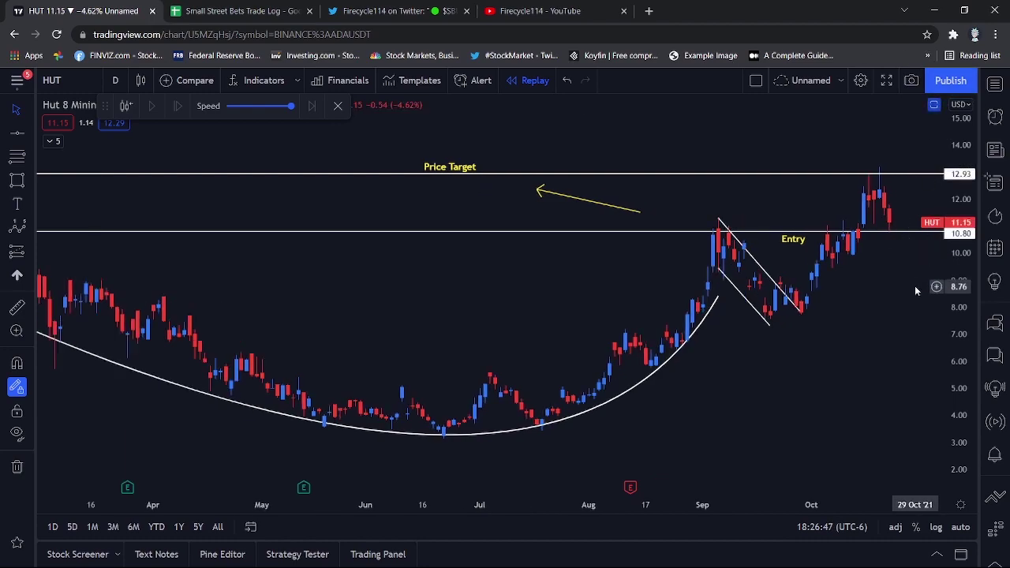
{"action": "scroll", "coordinate": [915, 289], "scroll_direction": "down", "scroll_amount": 1}
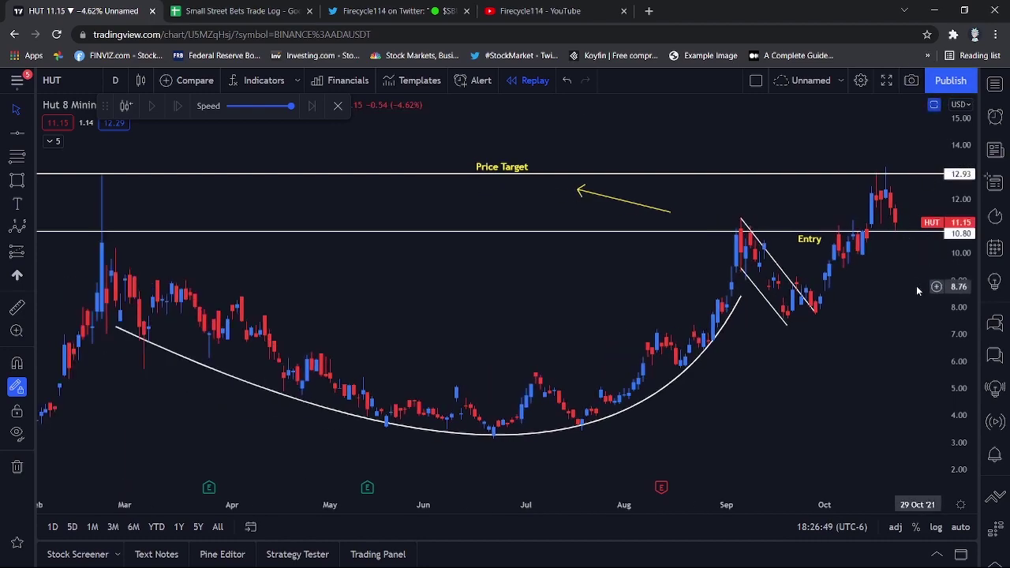
{"action": "scroll", "coordinate": [916, 285], "scroll_direction": "down", "scroll_amount": 2}
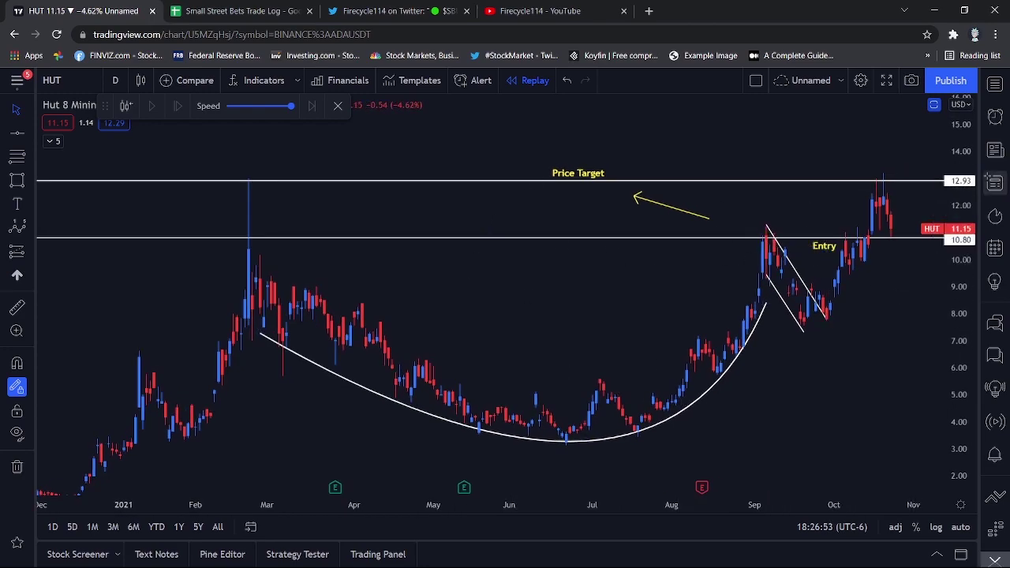
Find the HUT video among the YouTube channel's uploads, and return to the HUT chart
{"action": "left_click", "coordinate": [567, 10]}
{"action": "scroll", "coordinate": [383, 416], "scroll_direction": "down", "scroll_amount": 1}
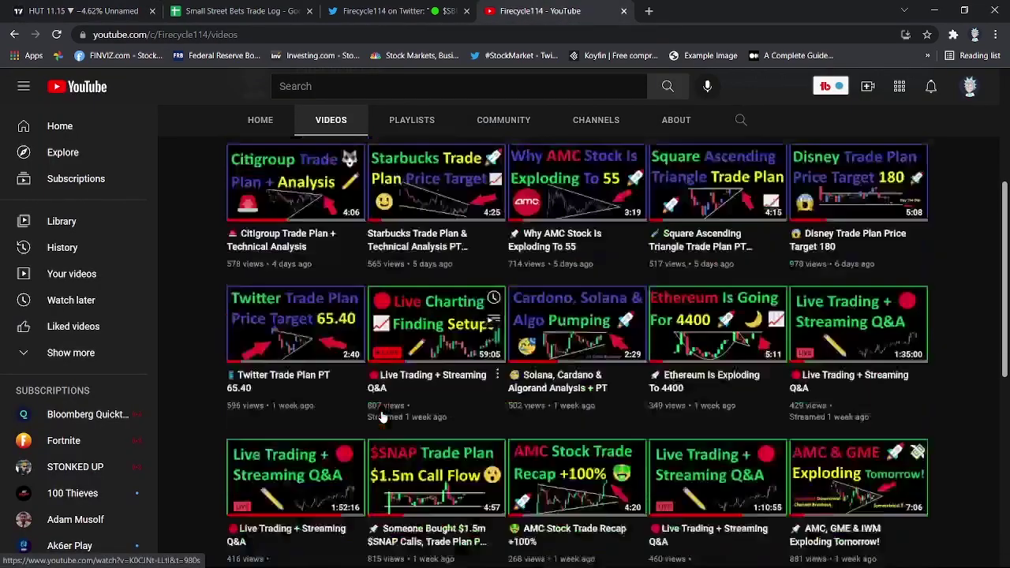
{"action": "scroll", "coordinate": [382, 416], "scroll_direction": "down", "scroll_amount": 5}
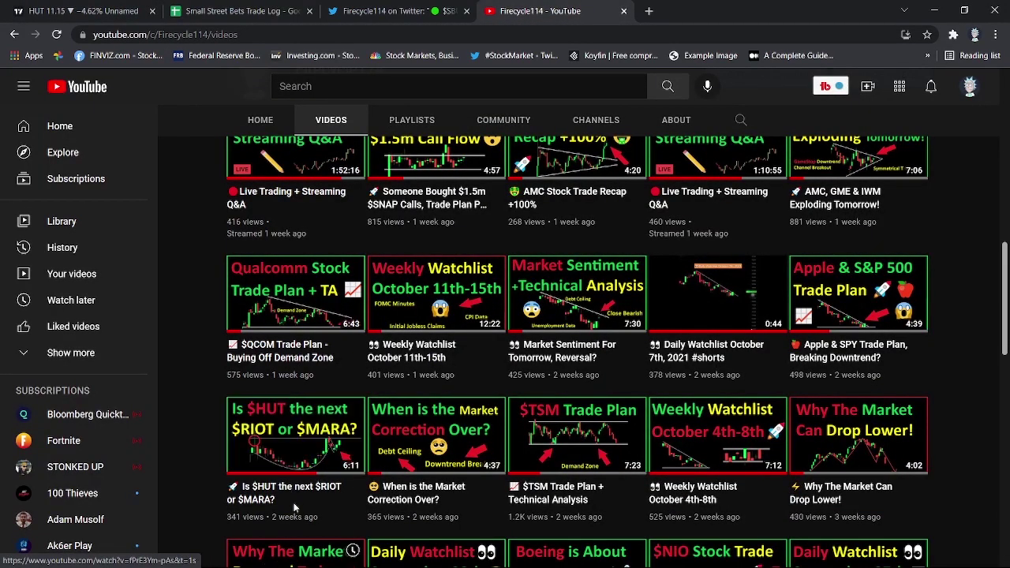
{"action": "left_click", "coordinate": [85, 9]}
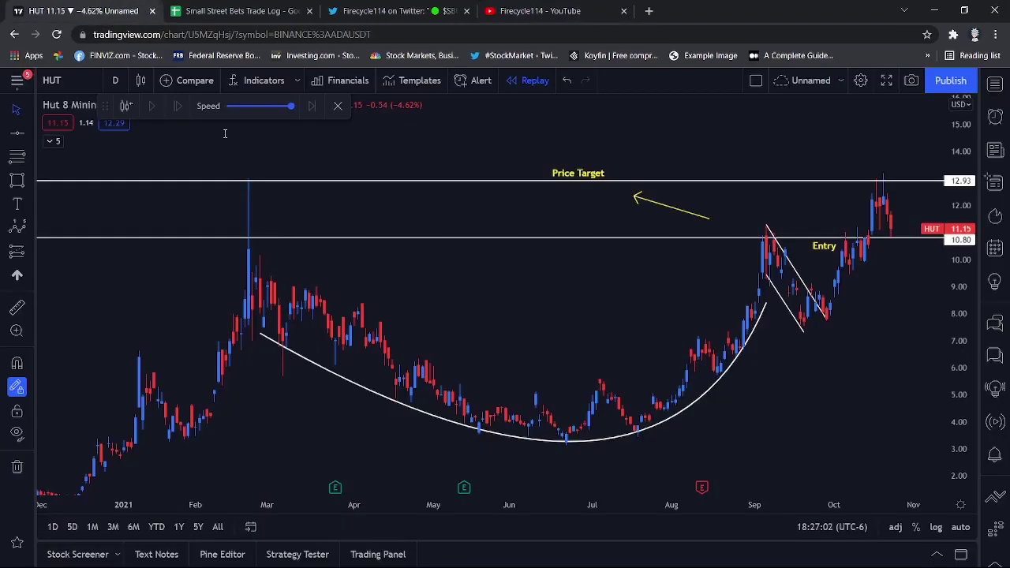
Check the QCOM trade in the log, load the QCOM chart in TradingView, and return to the trade log
{"action": "left_click", "coordinate": [218, 5]}
{"action": "left_click", "coordinate": [121, 463]}
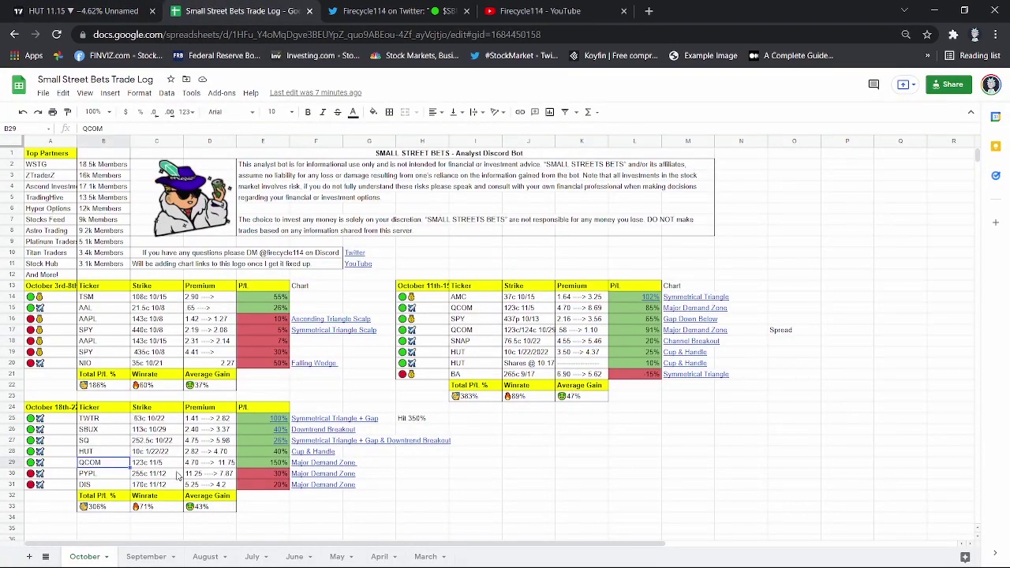
{"action": "left_click", "coordinate": [24, 11]}
{"action": "type", "text": "QCO"}
{"action": "key", "text": "Escape"}
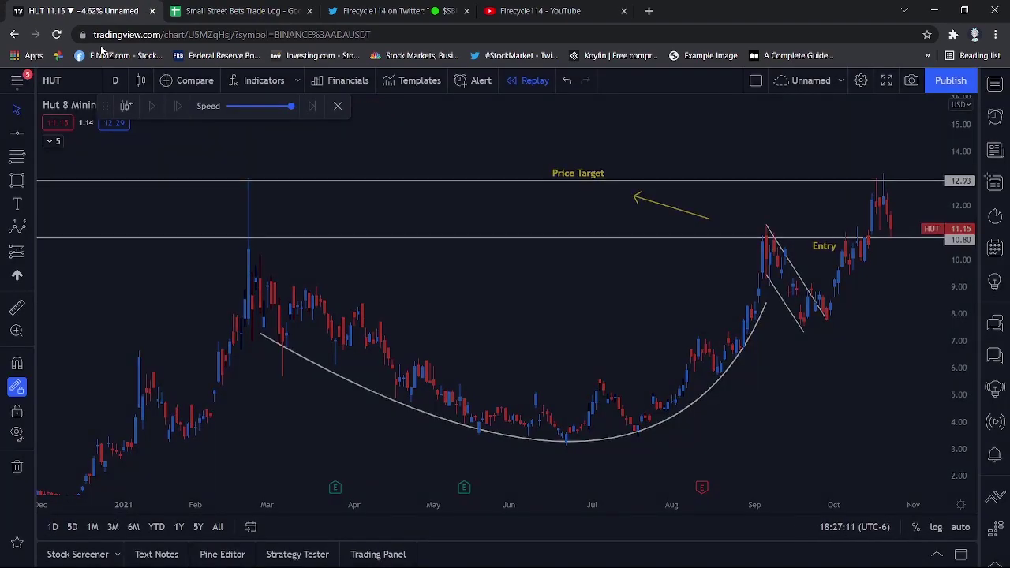
{"action": "key", "text": "ctrl+Tab"}
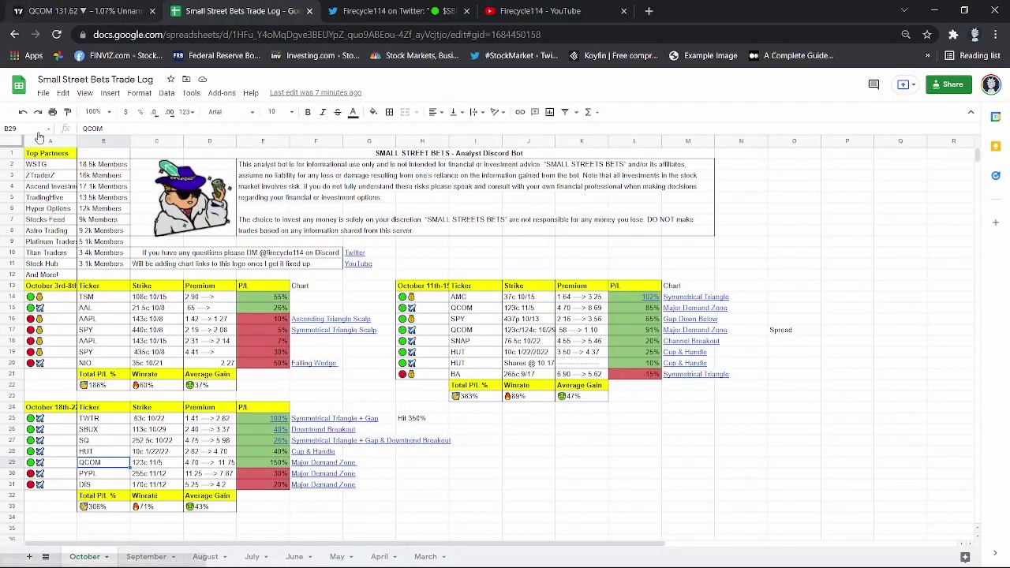
Open the Major Demand Zone chart linked from the QCOM trade, view it, and close it
{"action": "left_click", "coordinate": [317, 465]}
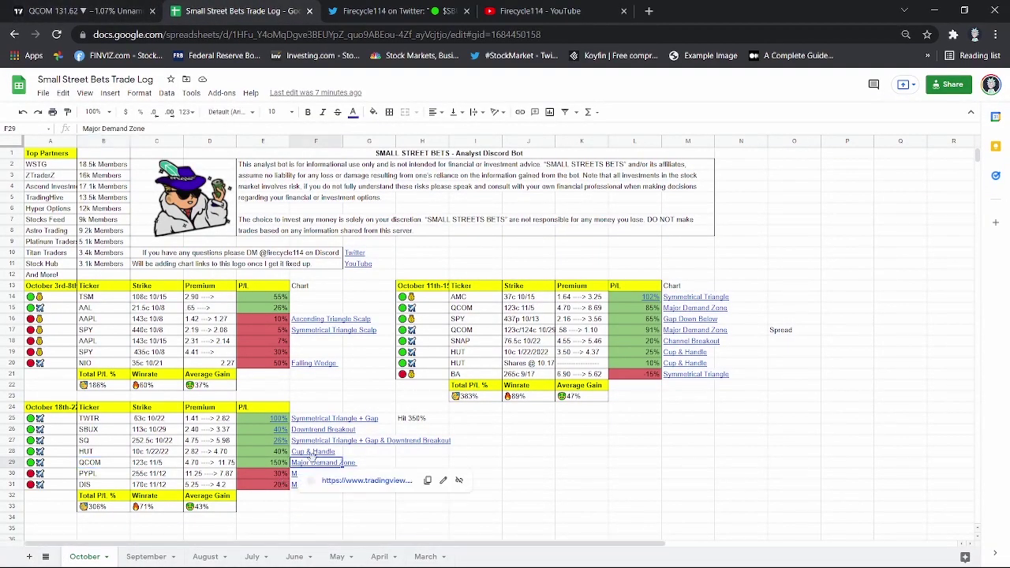
{"action": "left_click", "coordinate": [364, 481]}
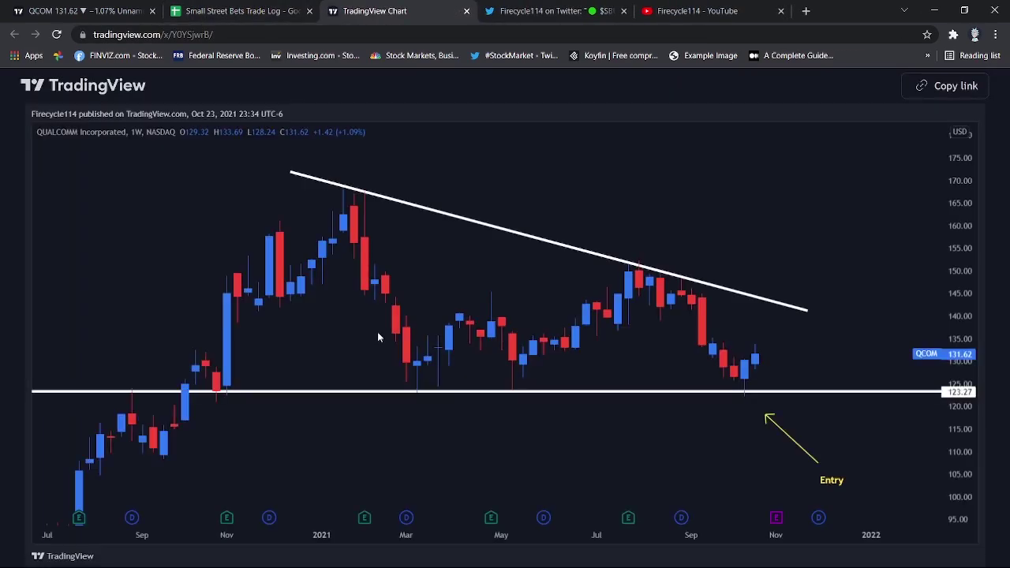
{"action": "left_click", "coordinate": [466, 11]}
Open the Symmetrical Triangle + Gap & Downtrend Breakout chart linked from the SQ trade, view it, and close it
{"action": "left_click", "coordinate": [319, 441]}
{"action": "left_click", "coordinate": [339, 456]}
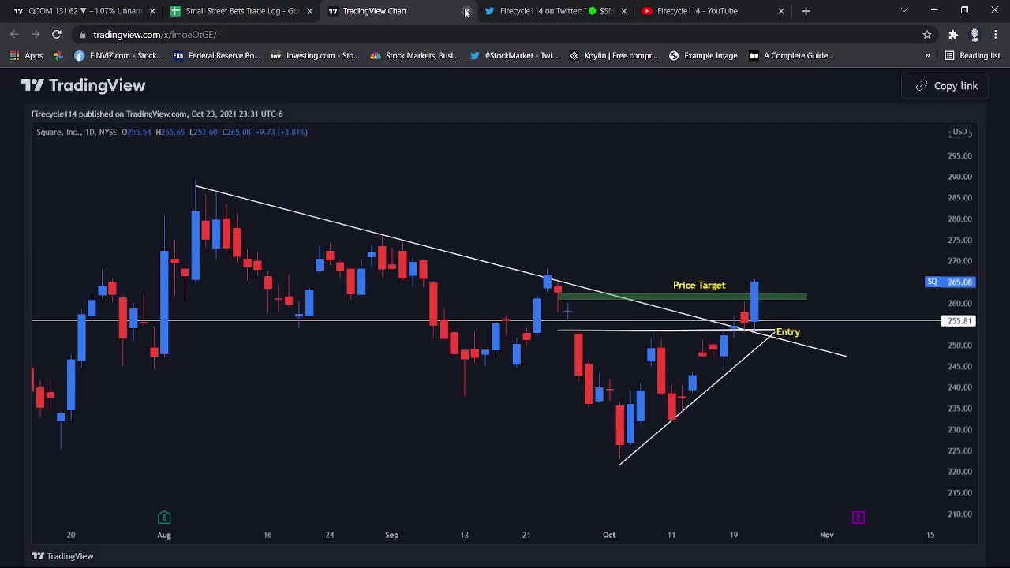
{"action": "left_click", "coordinate": [467, 11]}
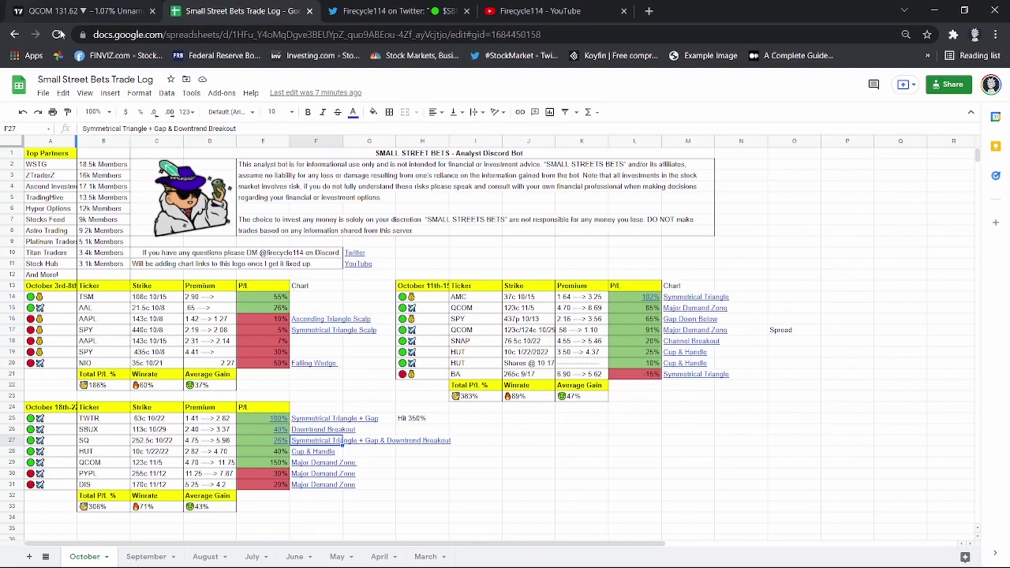
Examine the QCOM demand zone and latest candles on the TradingView chart, and return to the QCOM row in the trade log
{"action": "left_click", "coordinate": [37, 12]}
{"action": "scroll", "coordinate": [789, 292], "scroll_direction": "up", "scroll_amount": 2}
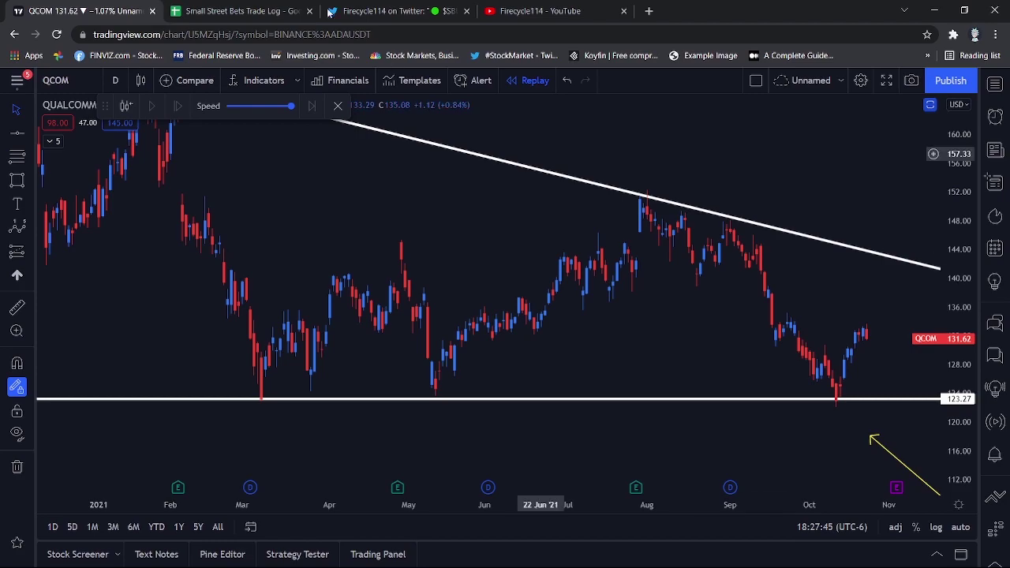
{"action": "left_click", "coordinate": [185, 11]}
{"action": "left_click", "coordinate": [367, 463]}
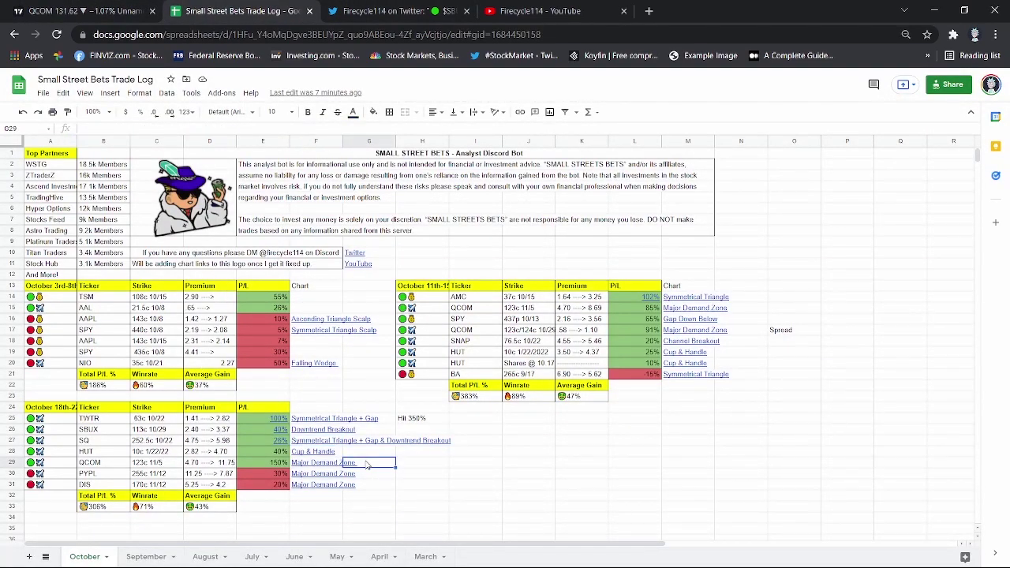
Review the premiums and P/L cells of the October 18th week trades, from TWTR down to DIS
{"action": "scroll", "coordinate": [360, 465], "scroll_direction": "down", "scroll_amount": 2}
{"action": "left_click", "coordinate": [75, 409]}
{"action": "left_click", "coordinate": [471, 431]}
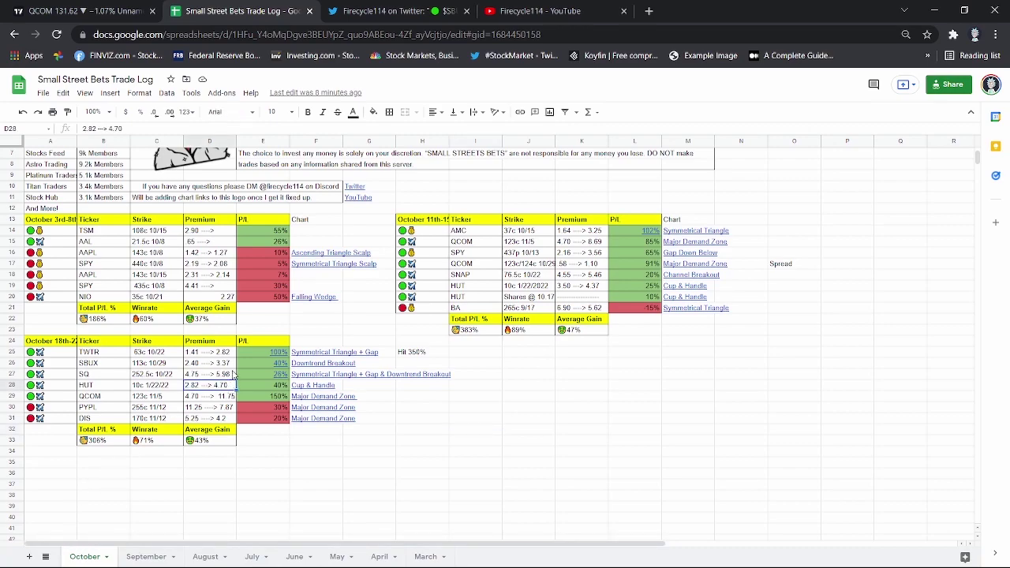
{"action": "left_click", "coordinate": [270, 353]}
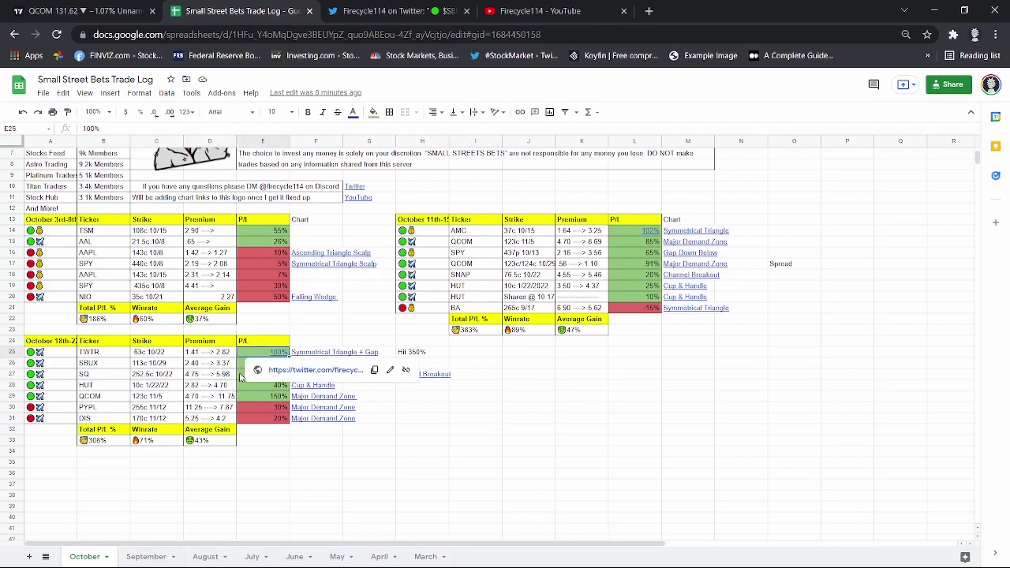
{"action": "left_click", "coordinate": [255, 456]}
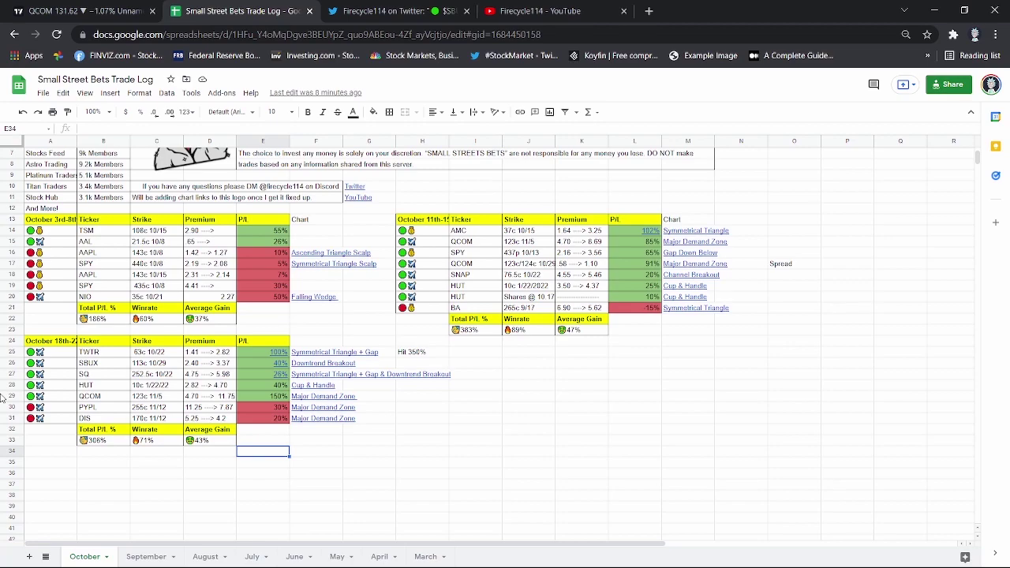
{"action": "left_click", "coordinate": [247, 388]}
{"action": "left_click", "coordinate": [264, 469]}
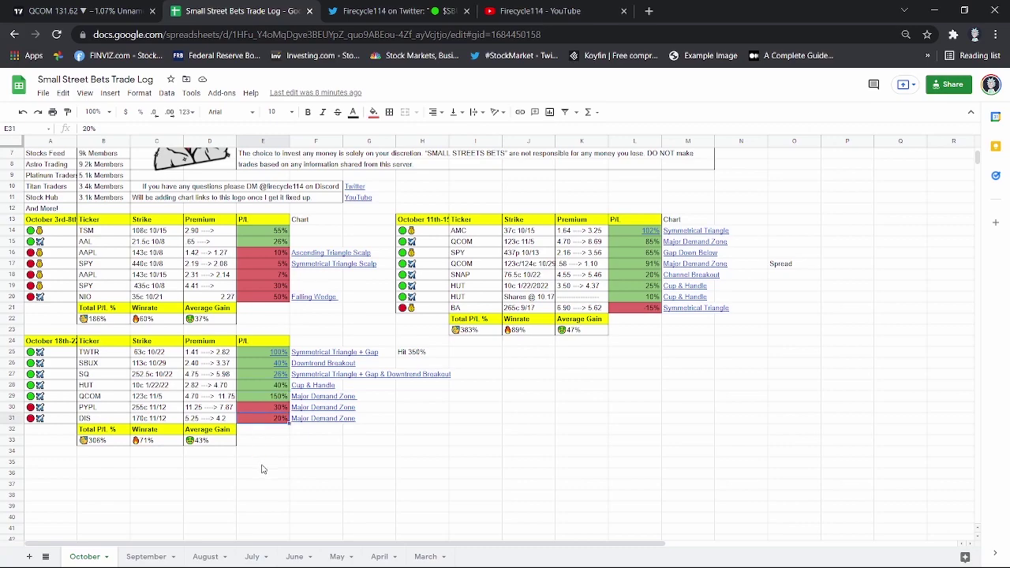
Open the Major Demand Zone chart linked from the PYPL trade, view it, and browse the uploaded trade-plan videos on the YouTube channel
{"action": "left_click", "coordinate": [275, 399]}
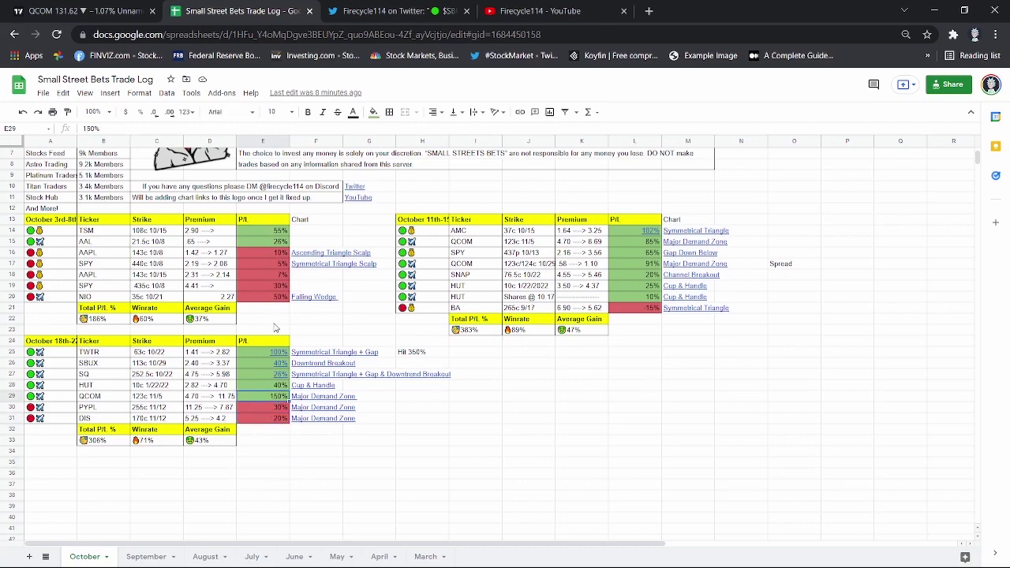
{"action": "left_click", "coordinate": [317, 418]}
{"action": "left_click", "coordinate": [359, 422]}
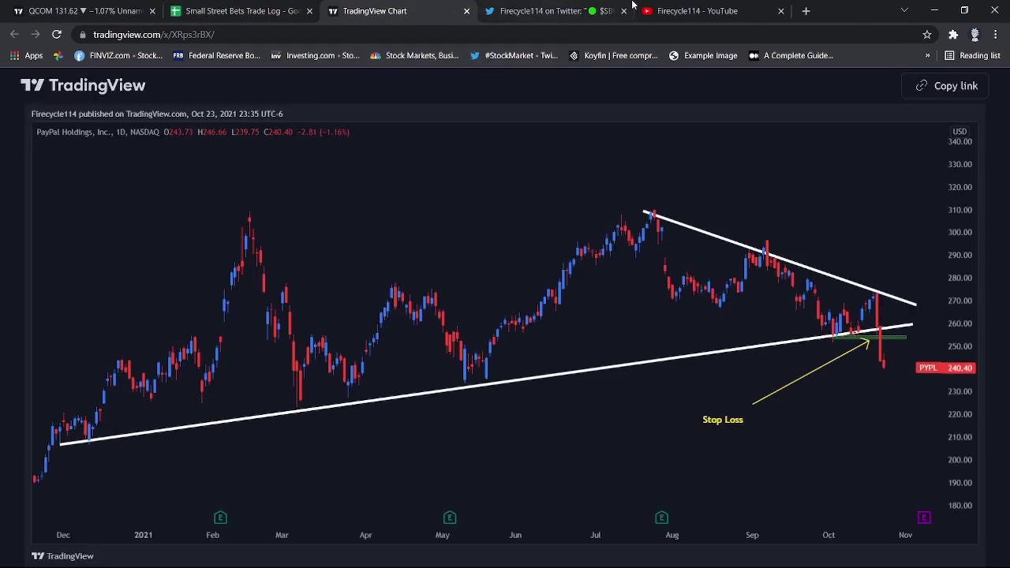
{"action": "left_click", "coordinate": [698, 11]}
{"action": "scroll", "coordinate": [605, 307], "scroll_direction": "up", "scroll_amount": 4}
{"action": "scroll", "coordinate": [604, 331], "scroll_direction": "up", "scroll_amount": 3}
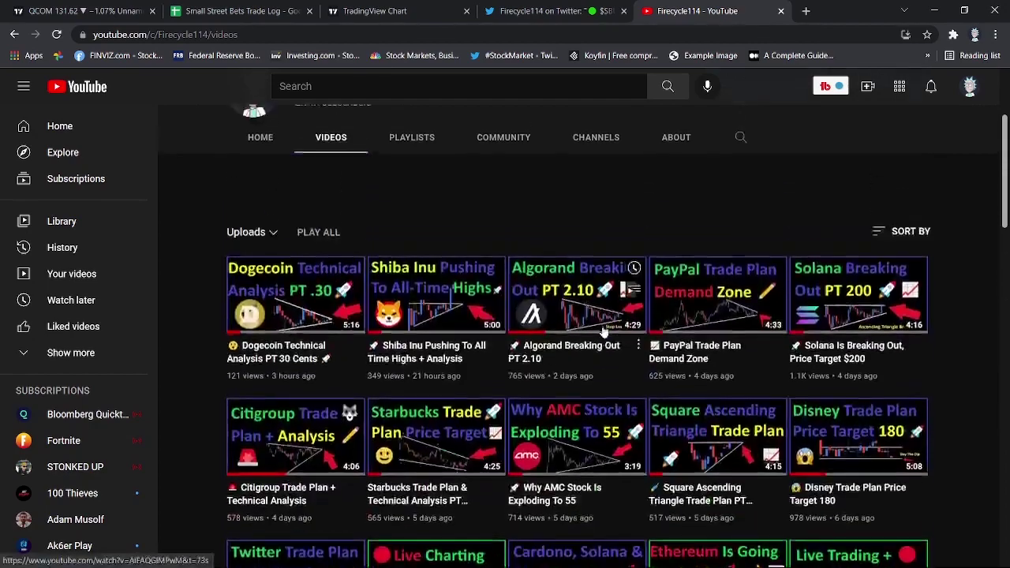
Switch to the live TradingView chart and change its symbol from QCOM to PYPL
{"action": "left_click", "coordinate": [243, 11]}
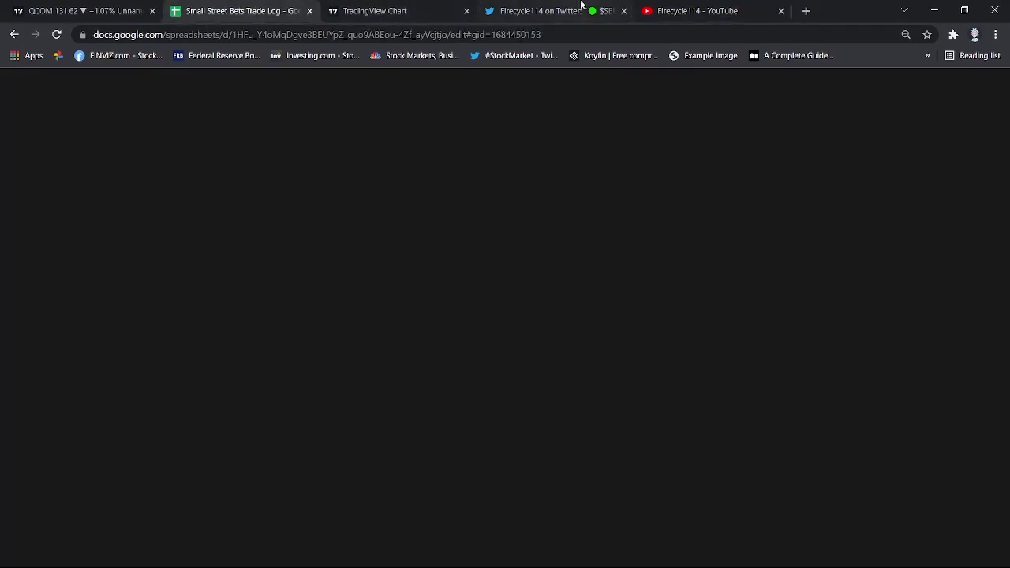
{"action": "left_click", "coordinate": [552, 10]}
{"action": "left_click", "coordinate": [229, 11]}
{"action": "left_click", "coordinate": [47, 10]}
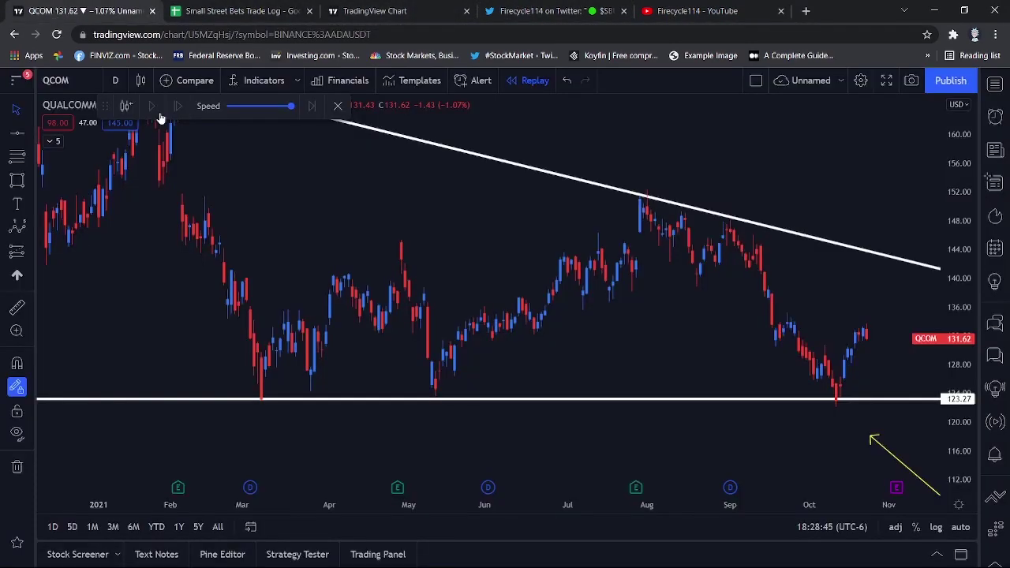
{"action": "type", "text": "OY"}
{"action": "key", "text": "BackSpace"}
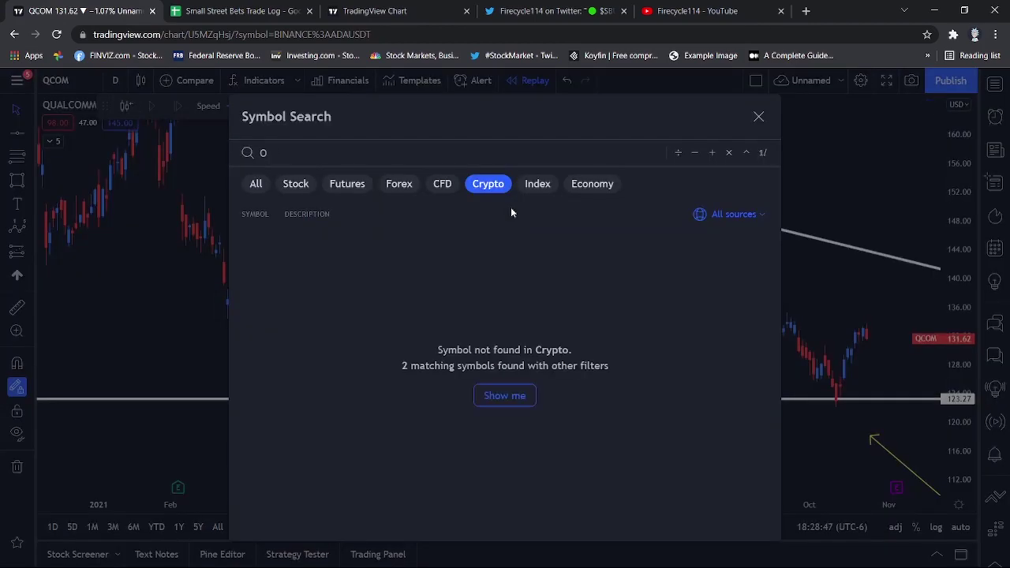
{"action": "key", "text": "BackSpace"}
{"action": "type", "text": "PYPL"}
{"action": "key", "text": "Escape"}
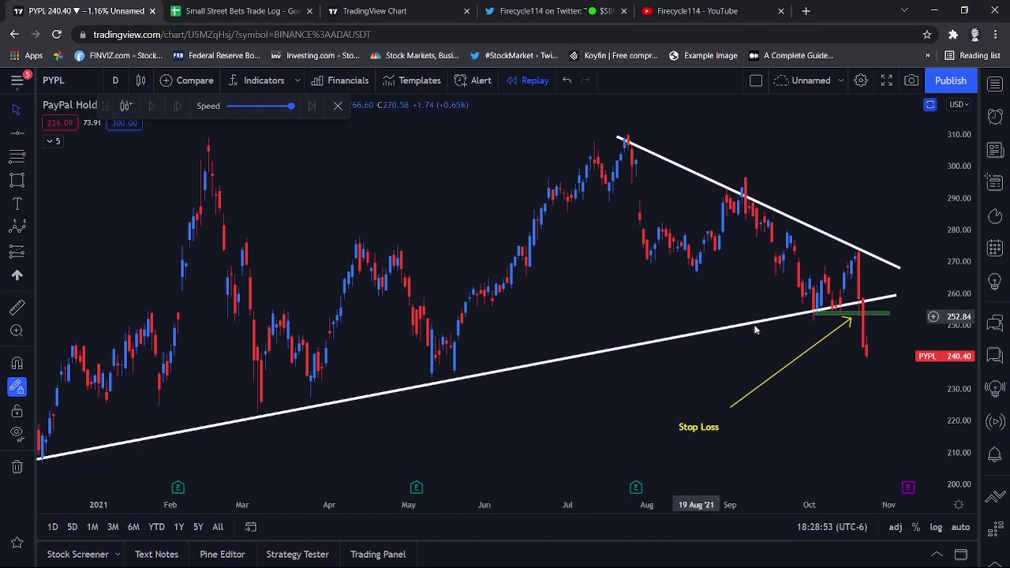
Circle the touches on PYPL's rising trendline from December to October, and examine the candles around the green stop-loss zone
{"action": "scroll", "coordinate": [907, 149], "scroll_direction": "up", "scroll_amount": 4}
{"action": "scroll", "coordinate": [537, 388], "scroll_direction": "up", "scroll_amount": 3}
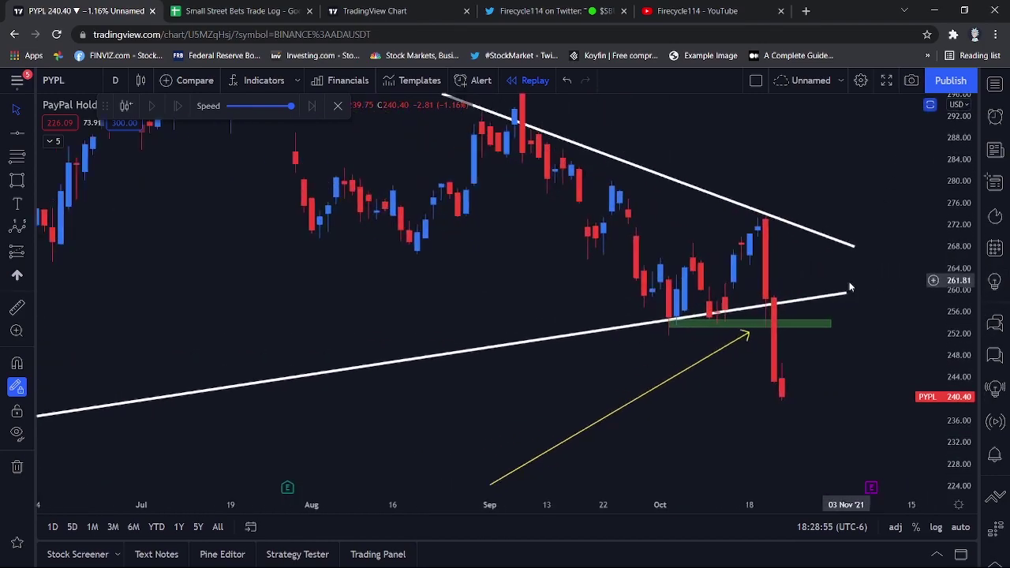
{"action": "scroll", "coordinate": [538, 388], "scroll_direction": "down", "scroll_amount": 4}
{"action": "scroll", "coordinate": [418, 315], "scroll_direction": "down", "scroll_amount": 5}
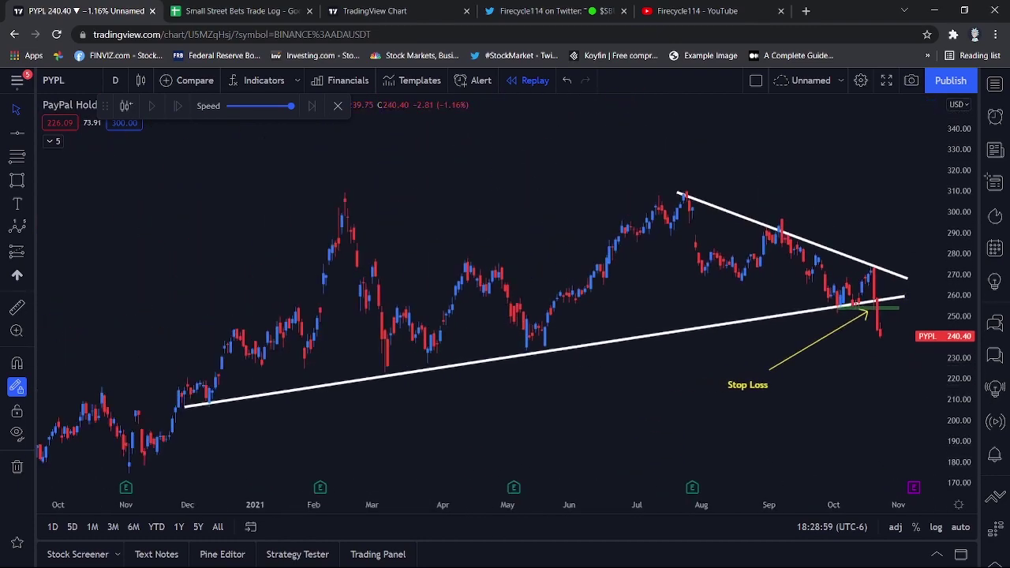
{"action": "mouse_move", "coordinate": [370, 363]}
{"action": "left_mouse_down"}
{"action": "mouse_move", "coordinate": [384, 382]}
{"action": "mouse_move", "coordinate": [389, 364]}
{"action": "mouse_move", "coordinate": [435, 376]}
{"action": "left_mouse_up"}
{"action": "left_click_drag", "start_coordinate": [181, 406], "coordinate": [211, 396]}
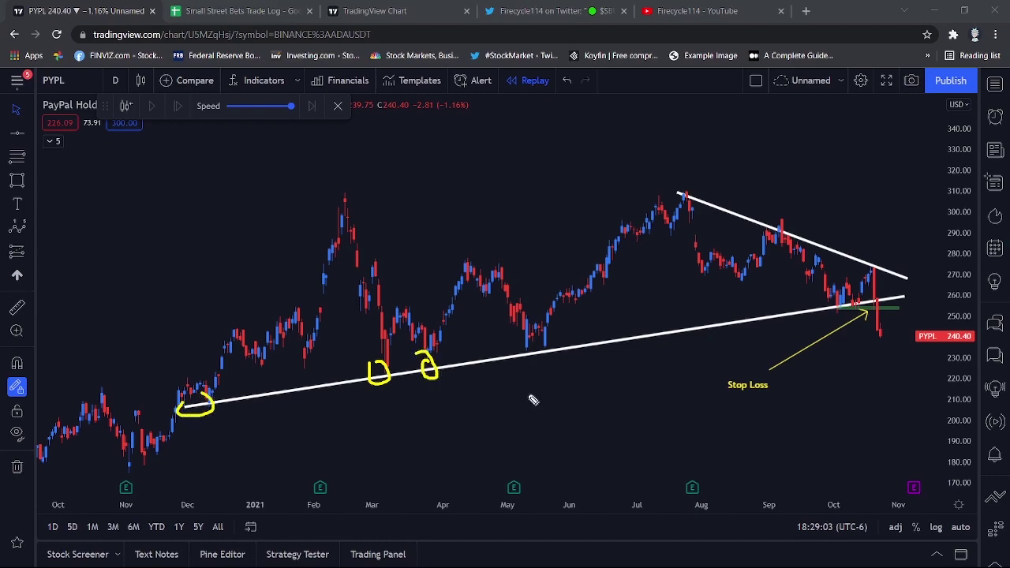
{"action": "left_click_drag", "start_coordinate": [537, 338], "coordinate": [559, 345]}
{"action": "mouse_move", "coordinate": [875, 298]}
{"action": "left_mouse_down"}
{"action": "mouse_move", "coordinate": [834, 310]}
{"action": "mouse_move", "coordinate": [877, 305]}
{"action": "left_mouse_up"}
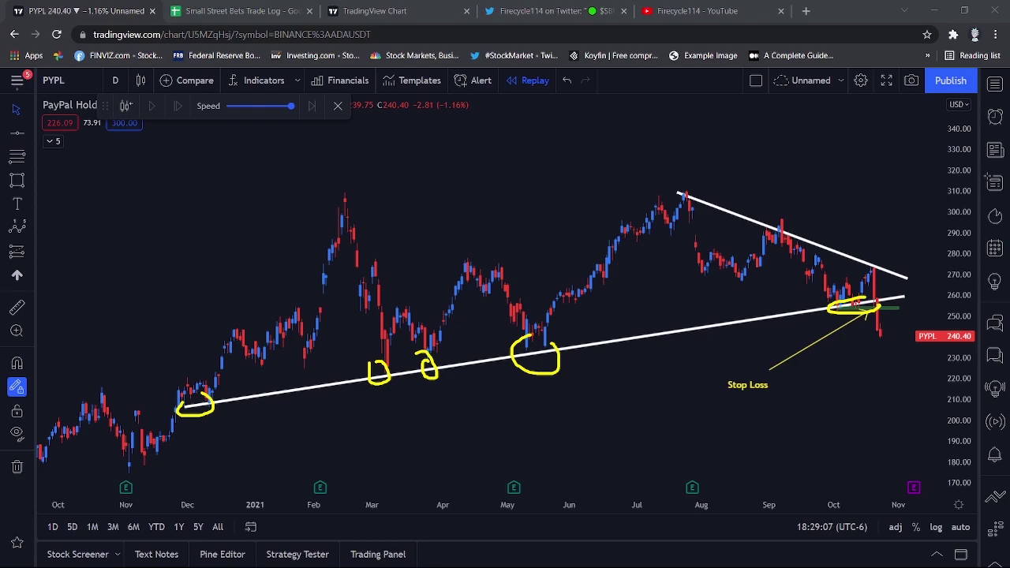
{"action": "scroll", "coordinate": [559, 418], "scroll_direction": "up", "scroll_amount": 3}
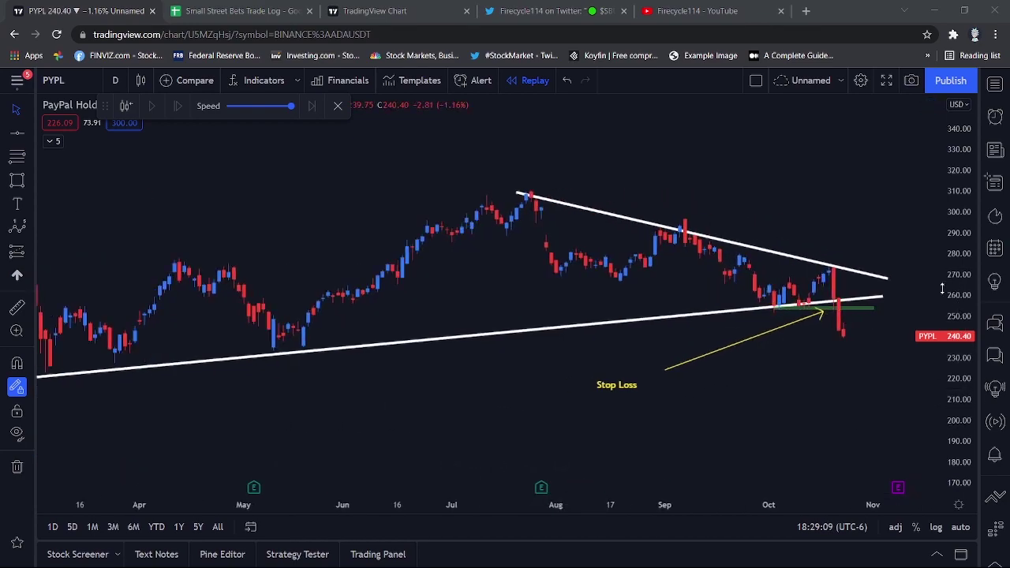
{"action": "scroll", "coordinate": [789, 243], "scroll_direction": "up", "scroll_amount": 4}
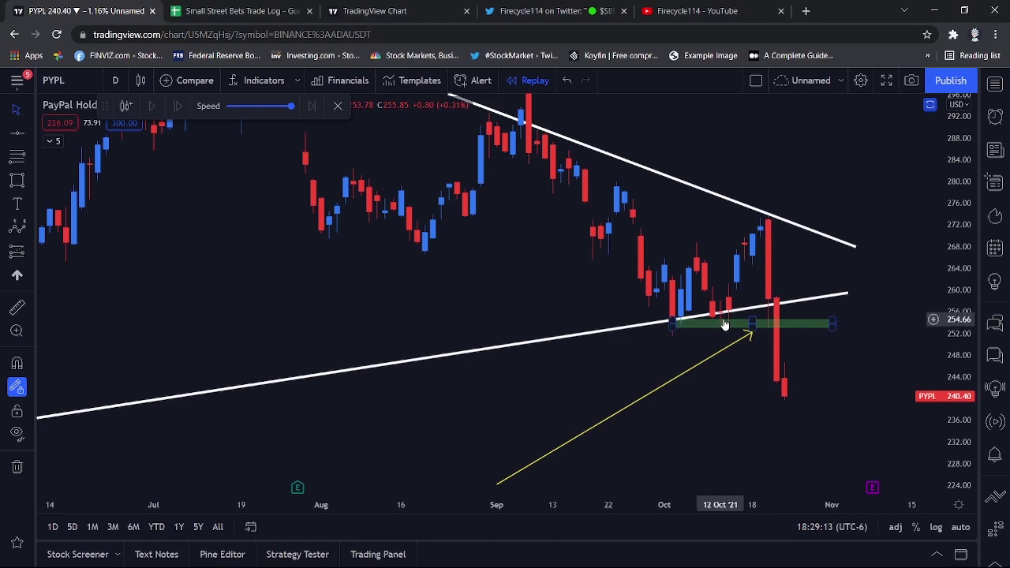
{"action": "scroll", "coordinate": [724, 325], "scroll_direction": "down", "scroll_amount": 1}
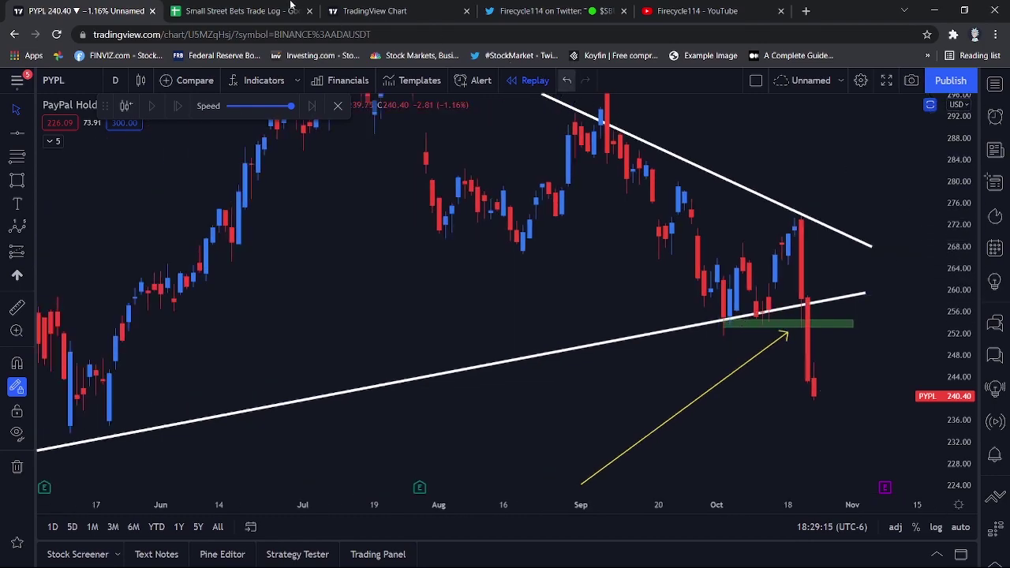
Set the PYPL trade's P/L in the October 18th week of the trade log to 20%
{"action": "left_click", "coordinate": [262, 10]}
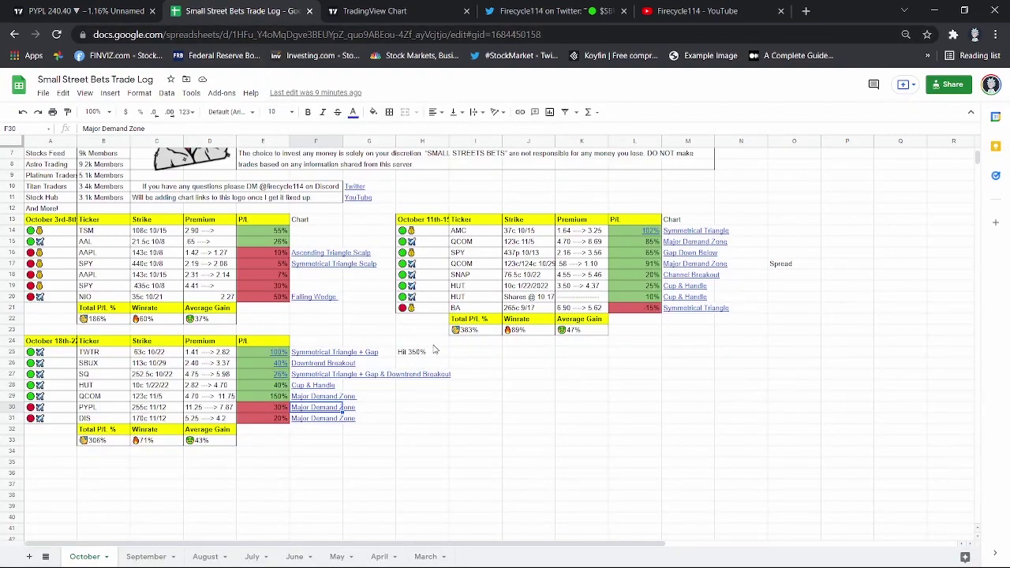
{"action": "left_click", "coordinate": [280, 411]}
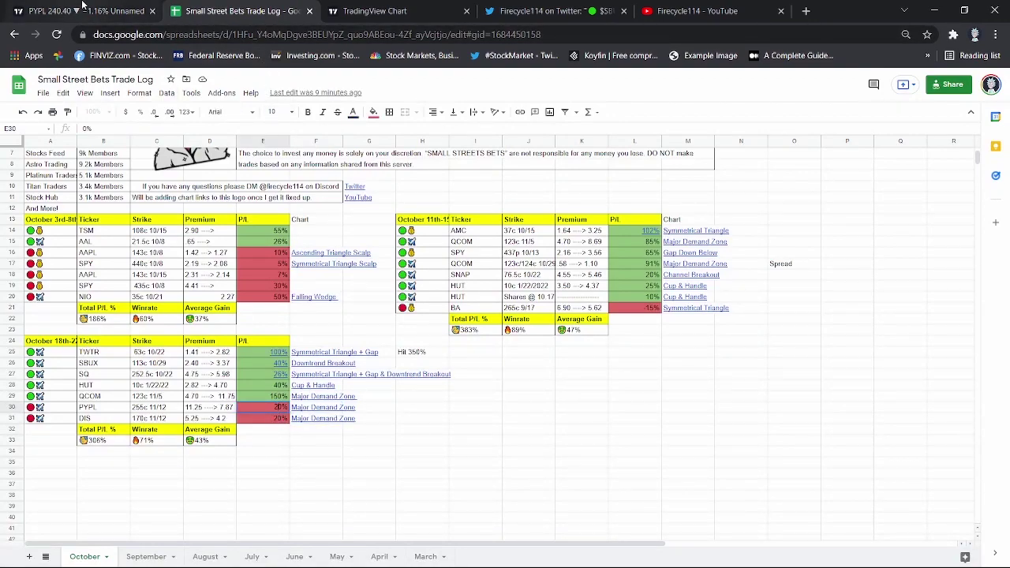
{"action": "left_click", "coordinate": [401, 451]}
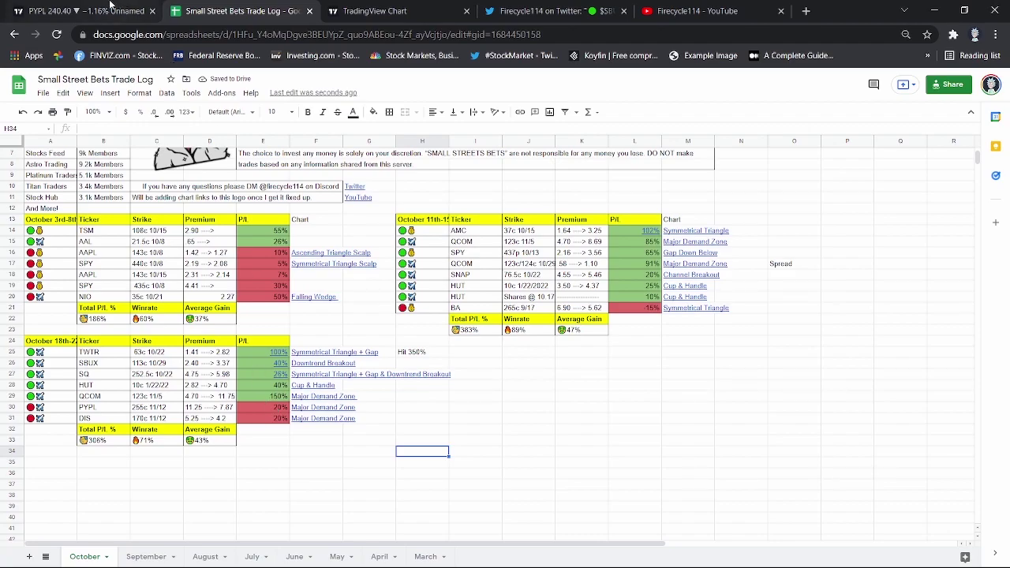
Examine the stop-loss area on the PYPL TradingView chart, and search the symbols for SQ
{"action": "left_click", "coordinate": [75, 9]}
{"action": "scroll", "coordinate": [784, 375], "scroll_direction": "down", "scroll_amount": 5}
{"action": "scroll", "coordinate": [786, 375], "scroll_direction": "down", "scroll_amount": 2}
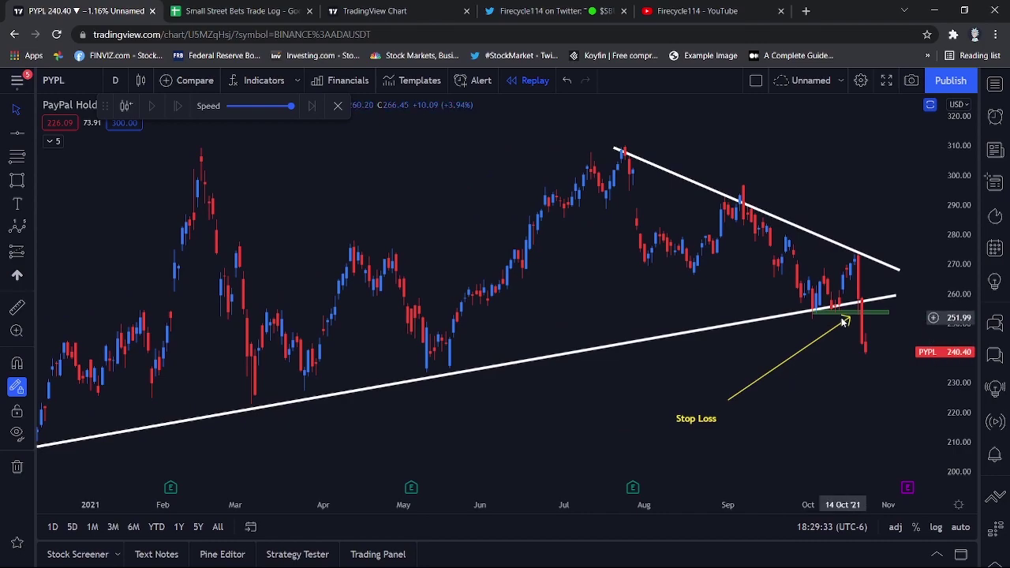
{"action": "type", "text": "SQ"}
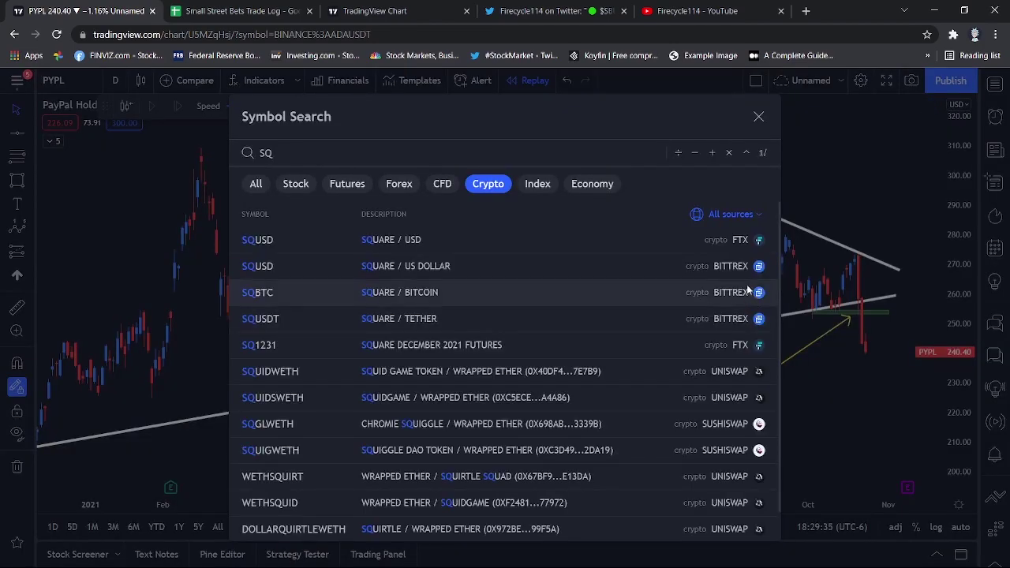
Open the Symmetrical Triangle chart linked from the SQ trade in the September sheet of the trade log, view it, and close it
{"action": "left_click", "coordinate": [240, 11]}
{"action": "left_click", "coordinate": [507, 355]}
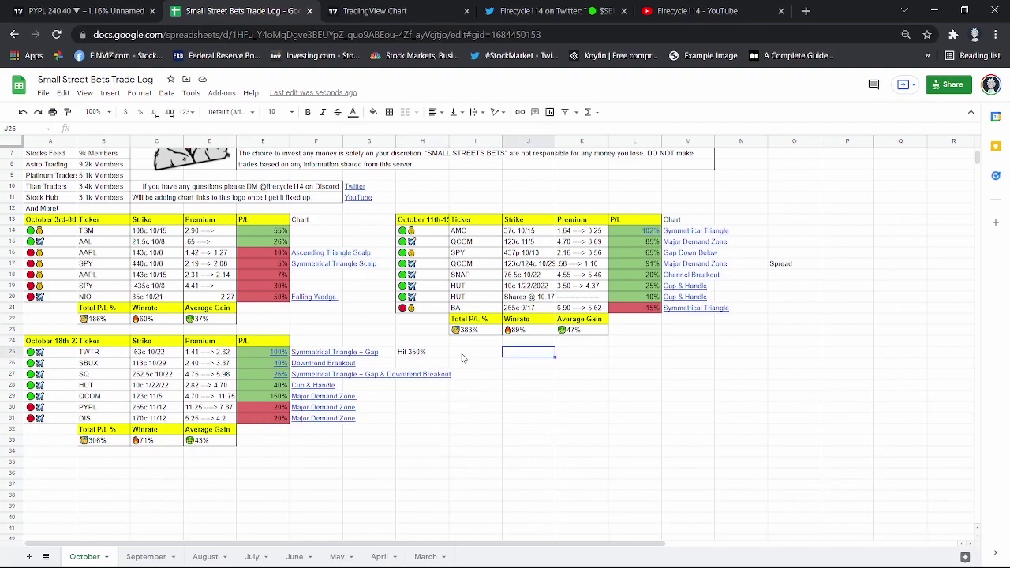
{"action": "left_click", "coordinate": [128, 559]}
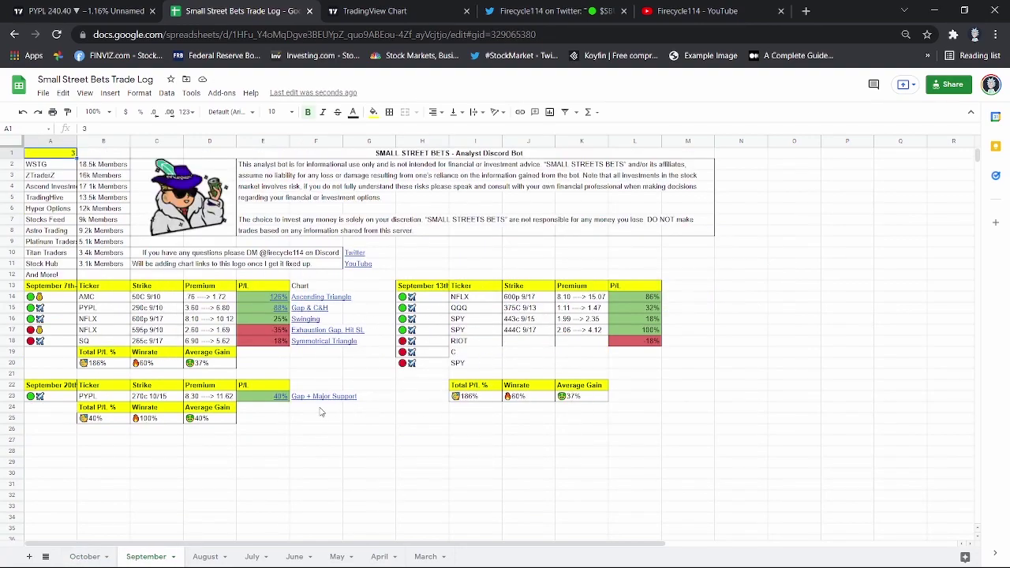
{"action": "left_click", "coordinate": [332, 345]}
{"action": "left_click", "coordinate": [361, 360]}
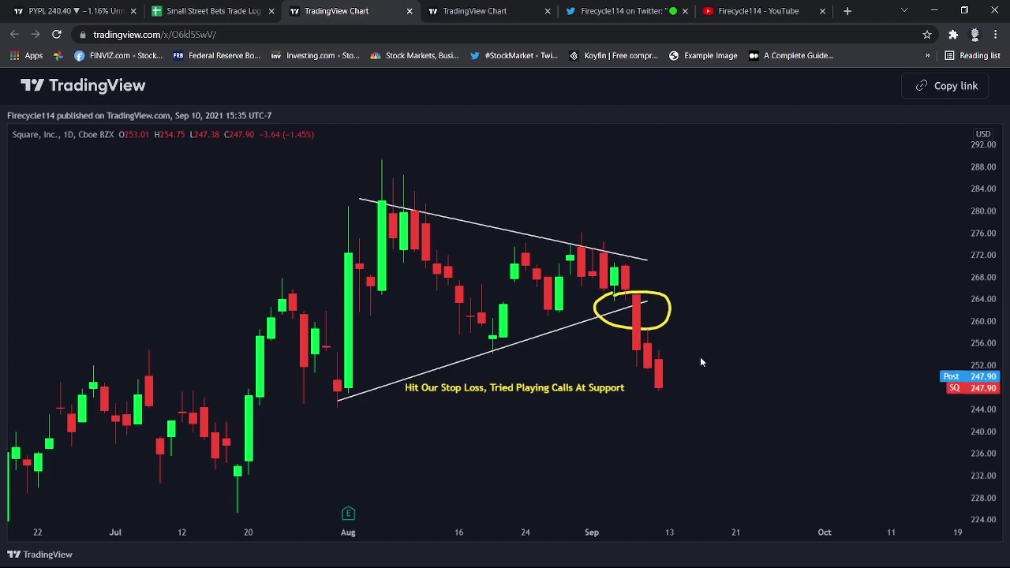
{"action": "left_click", "coordinate": [409, 10]}
Return to the October sheet of the trade log and set the PYPL trade's P/L to 30%
{"action": "left_click", "coordinate": [32, 5]}
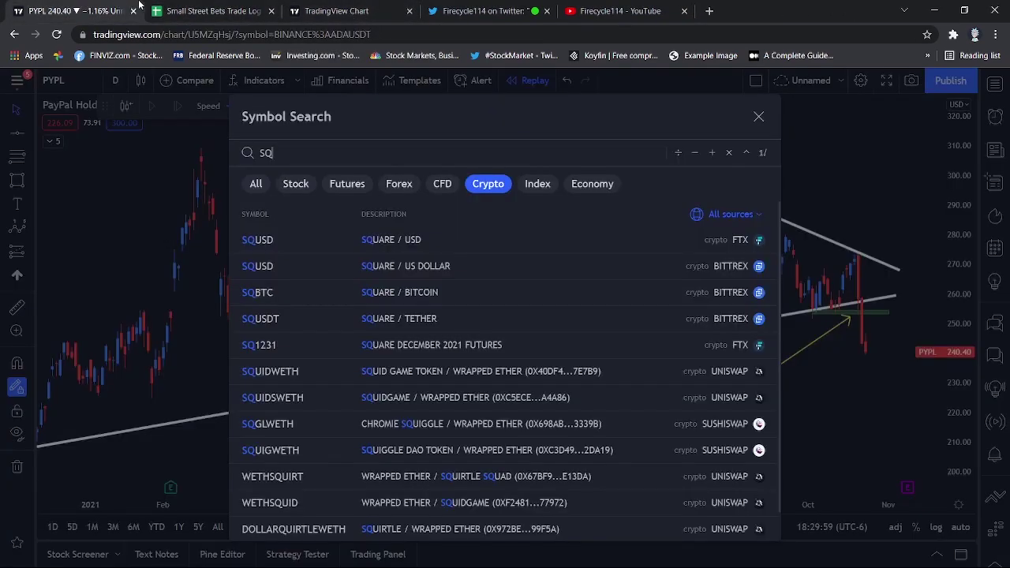
{"action": "left_click", "coordinate": [154, 8]}
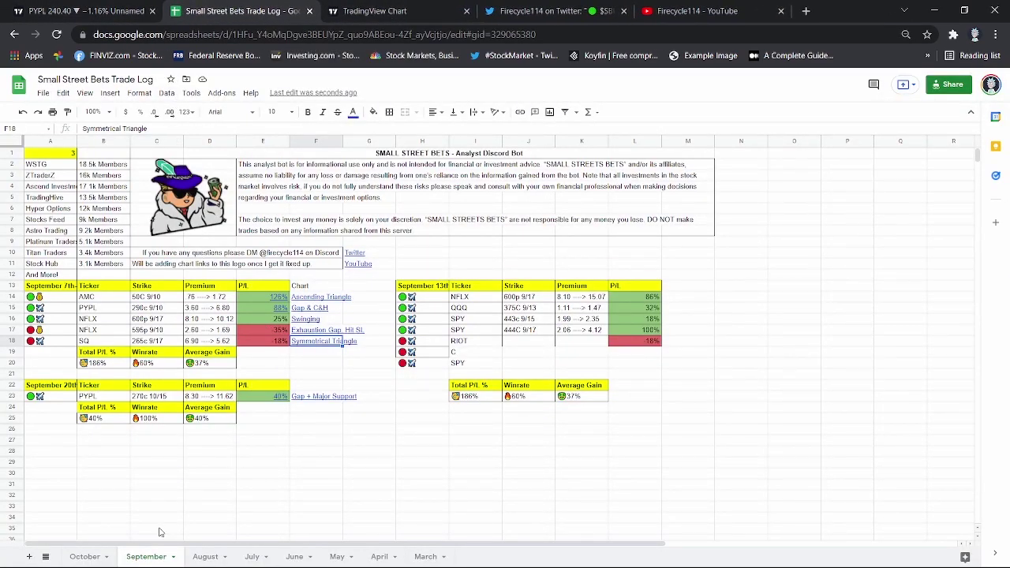
{"action": "left_click", "coordinate": [85, 556]}
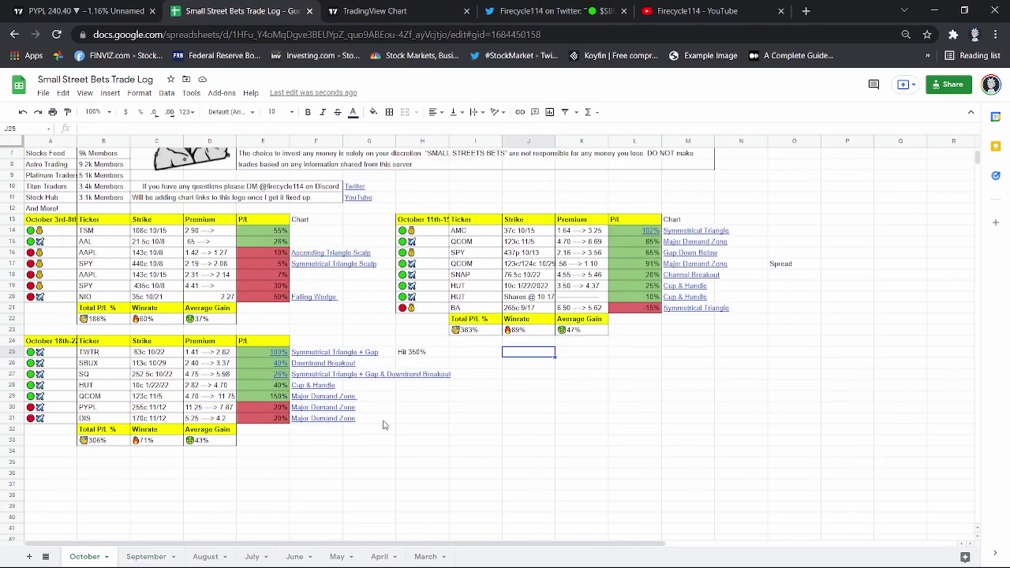
{"action": "left_click", "coordinate": [382, 425]}
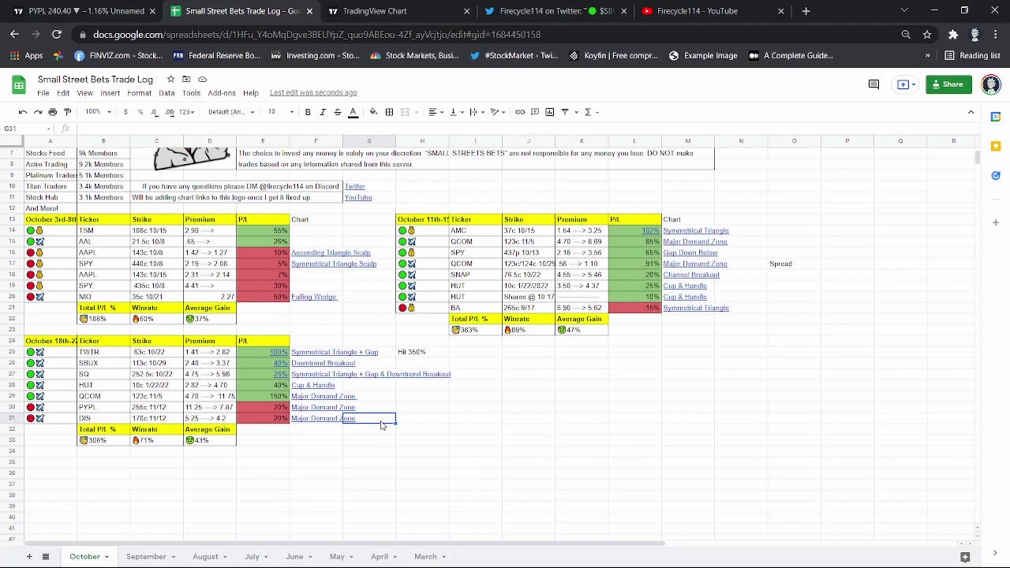
{"action": "left_click", "coordinate": [277, 407]}
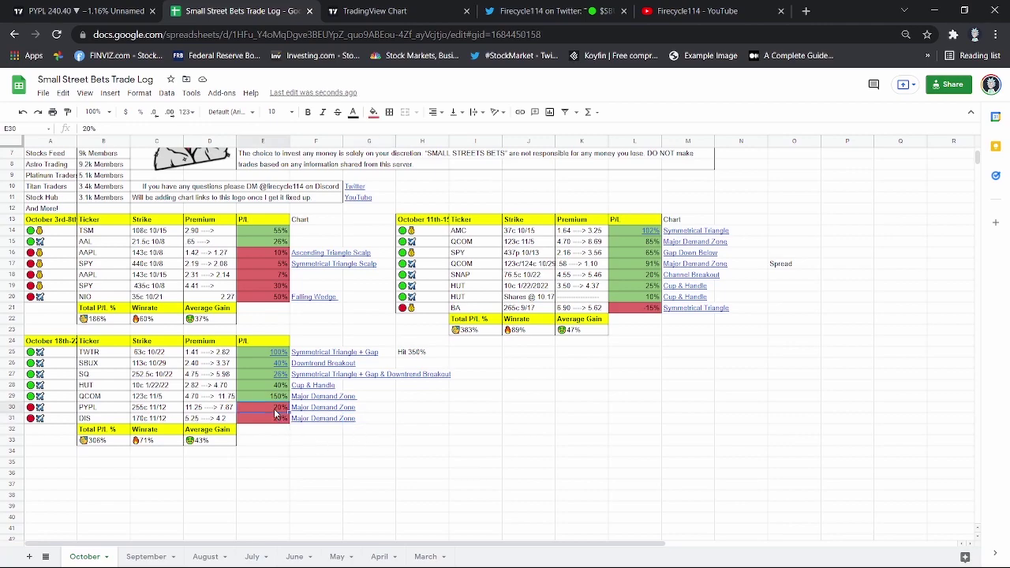
{"action": "left_click", "coordinate": [276, 463]}
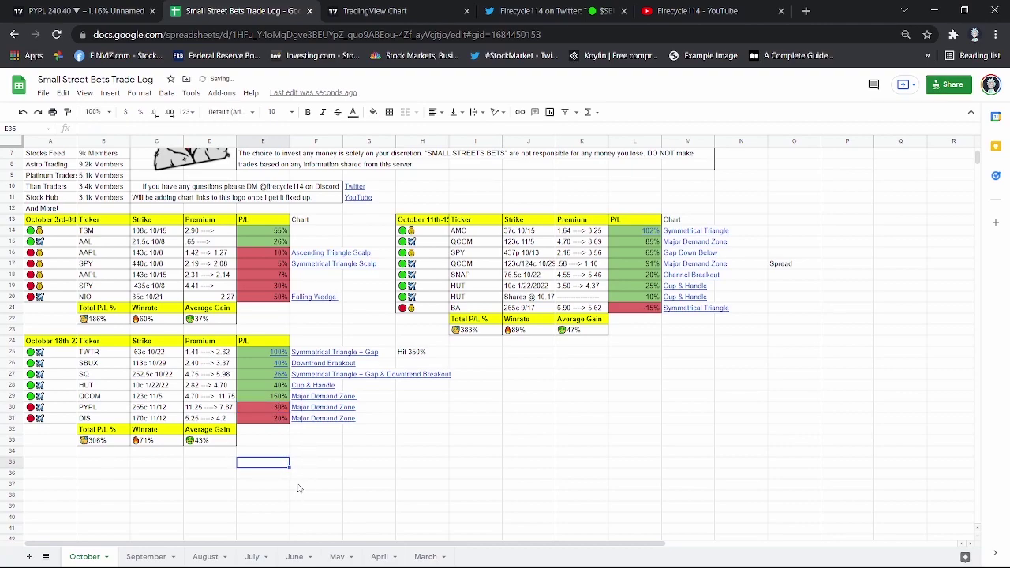
Open the Major Demand Zone chart linked from the DIS trade and view it, checking the YouTube channel's videos in between
{"action": "left_click", "coordinate": [320, 422]}
{"action": "left_click", "coordinate": [369, 436]}
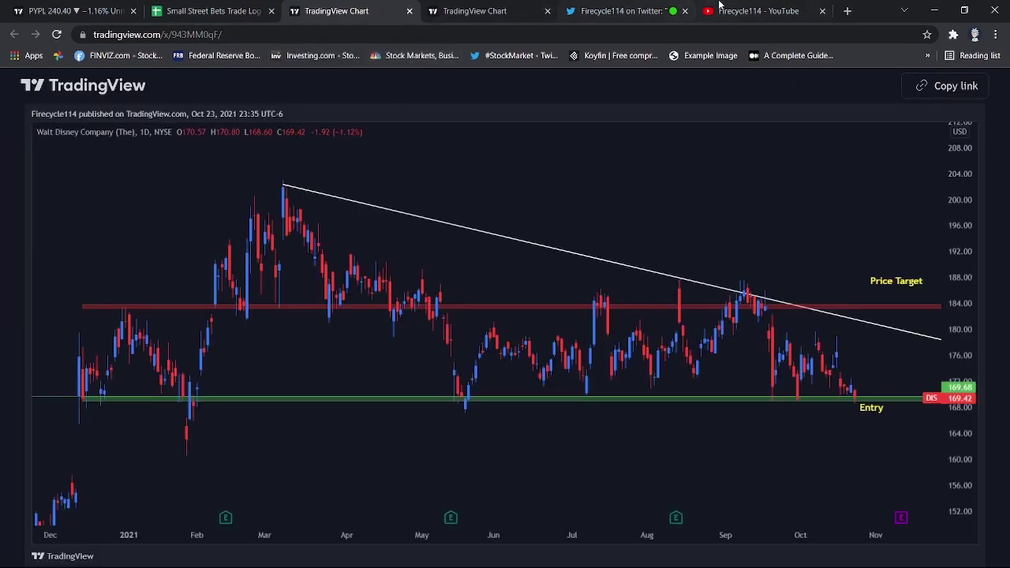
{"action": "left_click", "coordinate": [753, 11]}
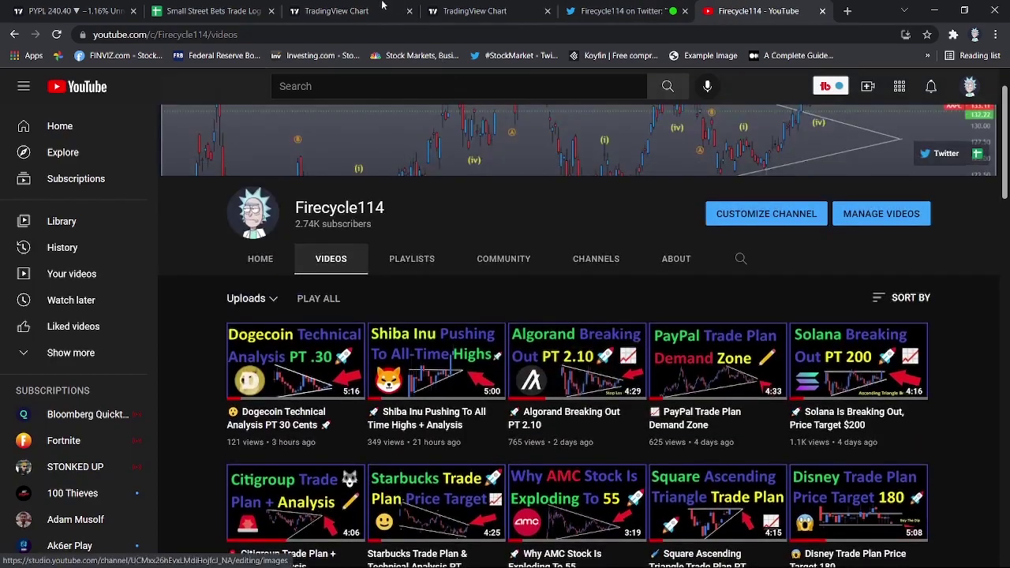
{"action": "left_click", "coordinate": [340, 11]}
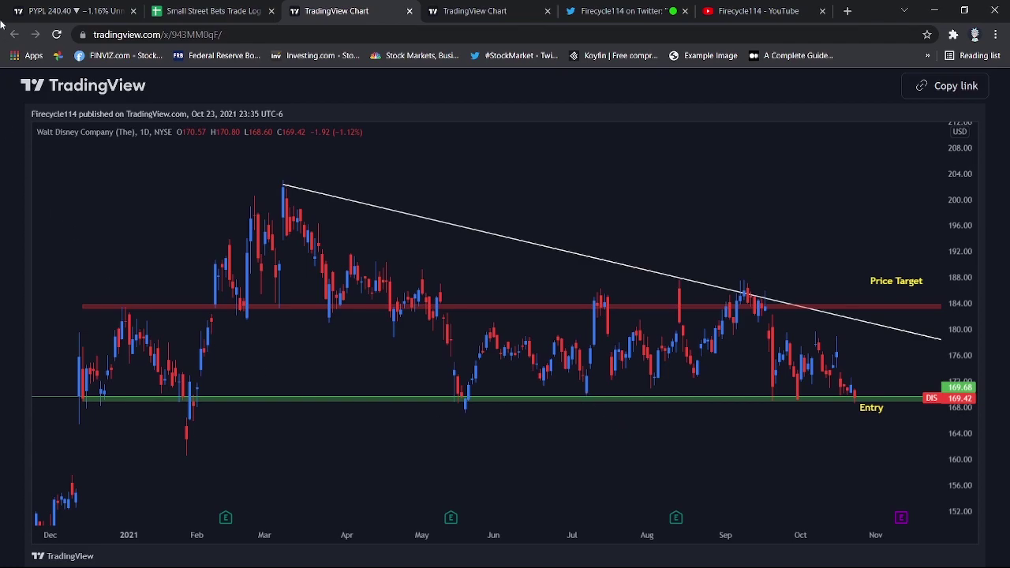
Change the live TradingView chart's symbol to DIS and examine the latest candles at the green entry zone
{"action": "left_click", "coordinate": [32, 12]}
{"action": "key", "text": "Escape"}
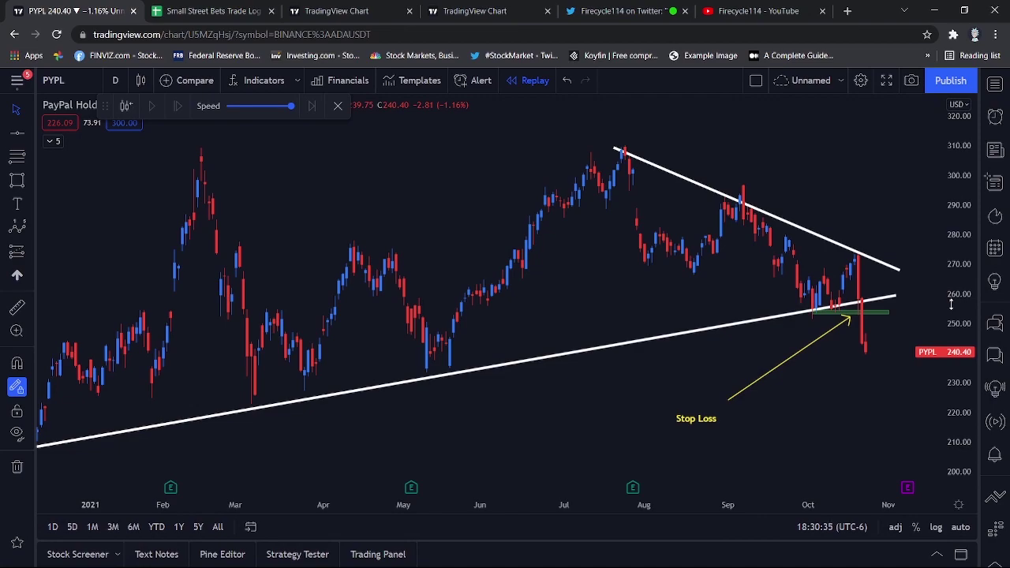
{"action": "type", "text": "DIS"}
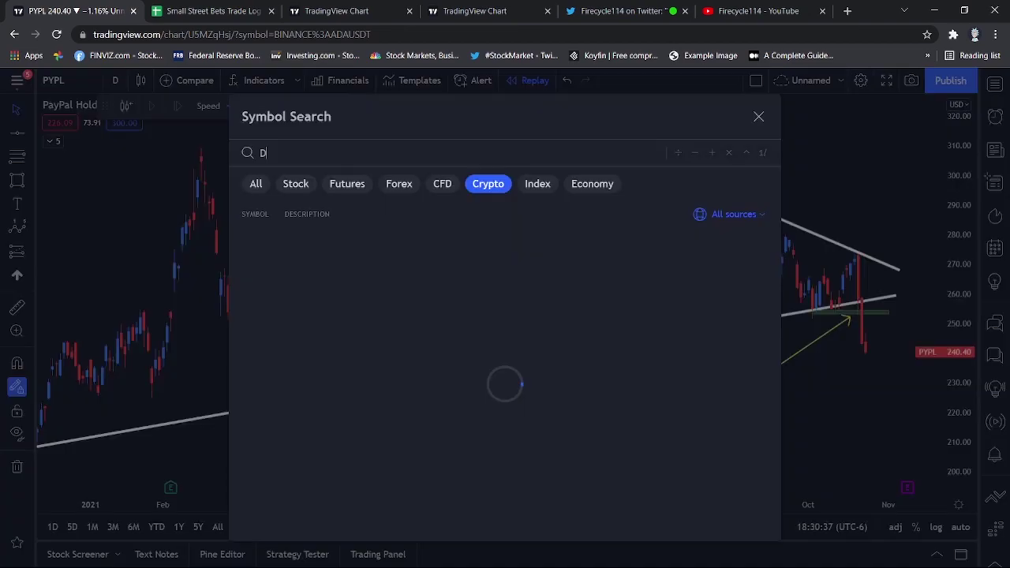
{"action": "key", "text": "Return"}
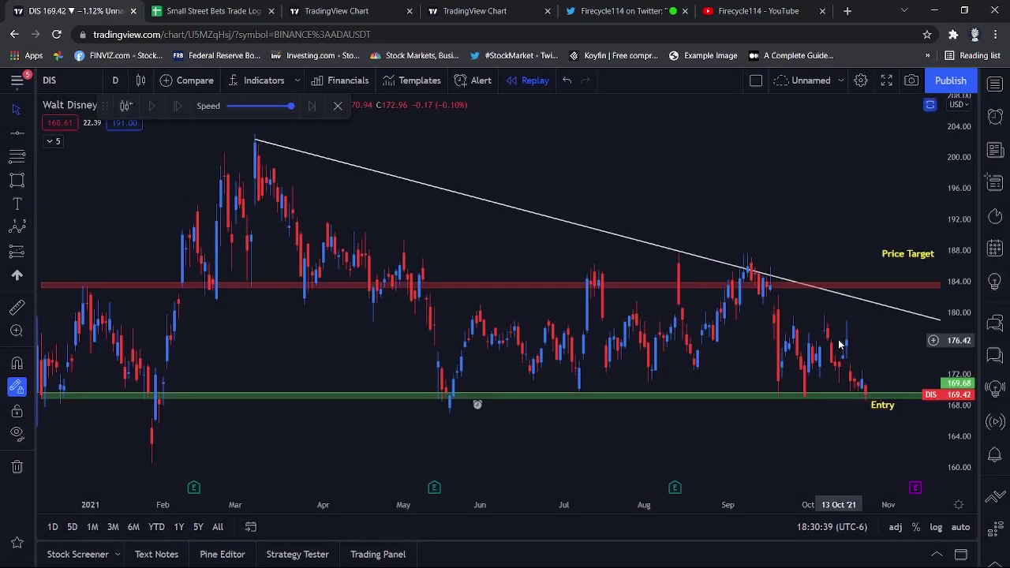
{"action": "scroll", "coordinate": [840, 345], "scroll_direction": "up", "scroll_amount": 3}
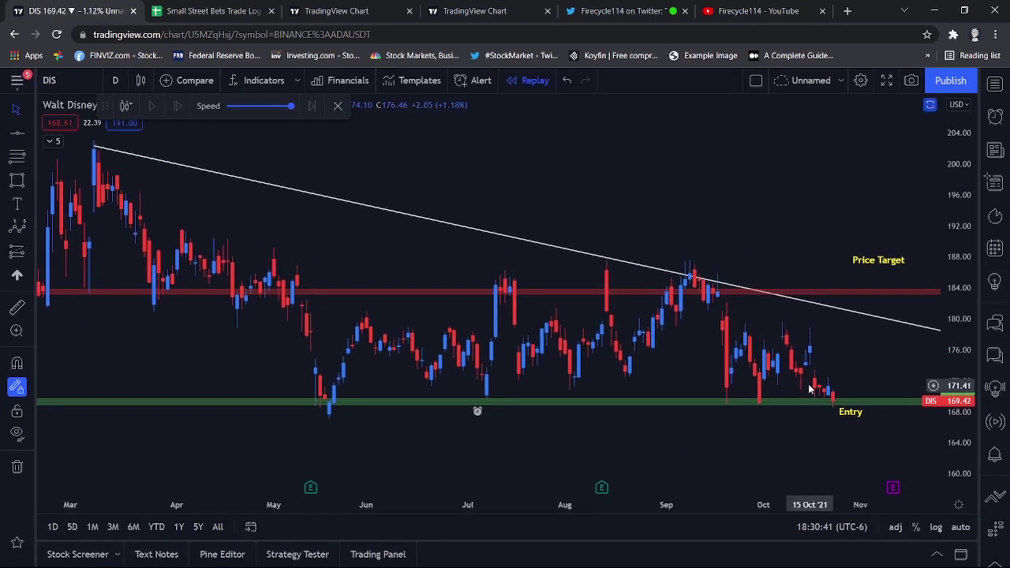
Examine the DIS chart's price history back to late 2020, including the descending trendline, red price target zone and green entry zone
{"action": "scroll", "coordinate": [860, 355], "scroll_direction": "right", "scroll_amount": 1}
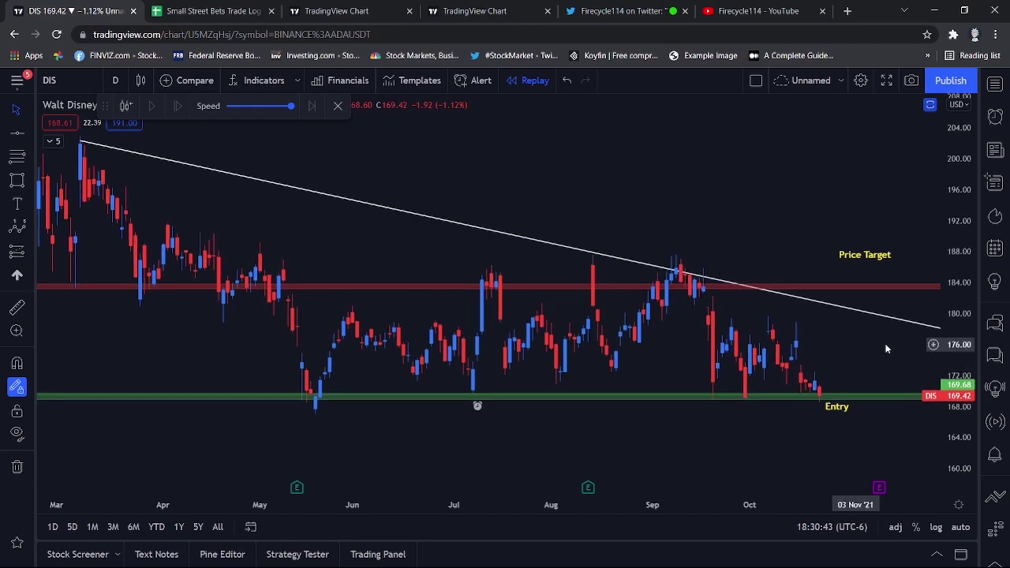
{"action": "scroll", "coordinate": [875, 349], "scroll_direction": "down", "scroll_amount": 5}
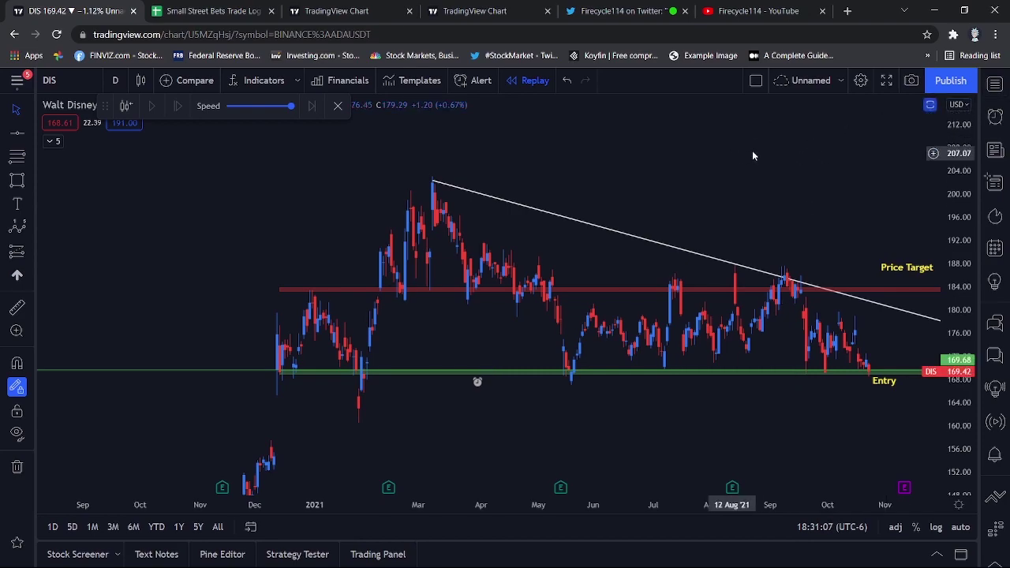
{"action": "scroll", "coordinate": [749, 151], "scroll_direction": "up", "scroll_amount": 3}
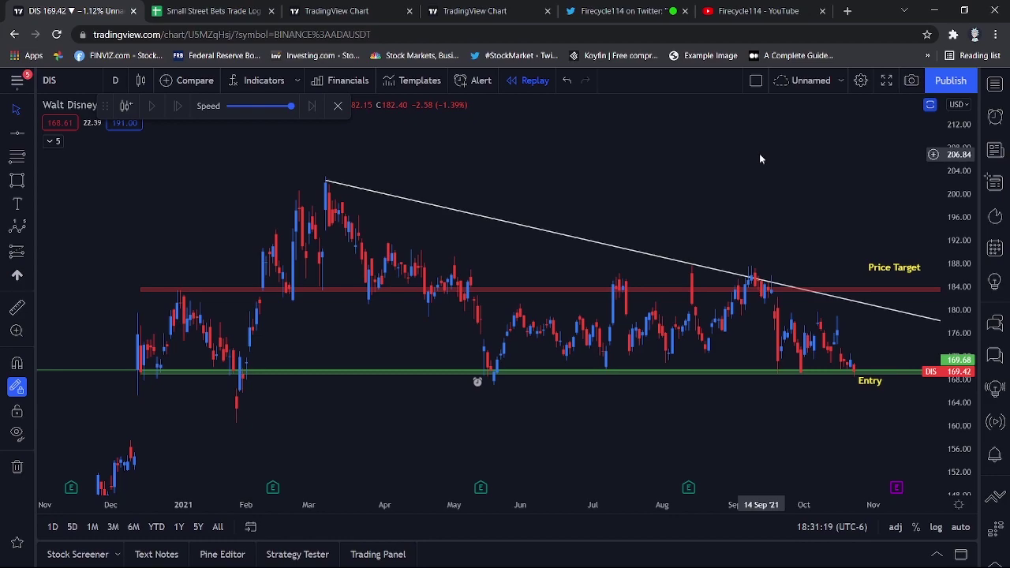
{"action": "left_click_drag", "start_coordinate": [963, 310], "coordinate": [965, 291]}
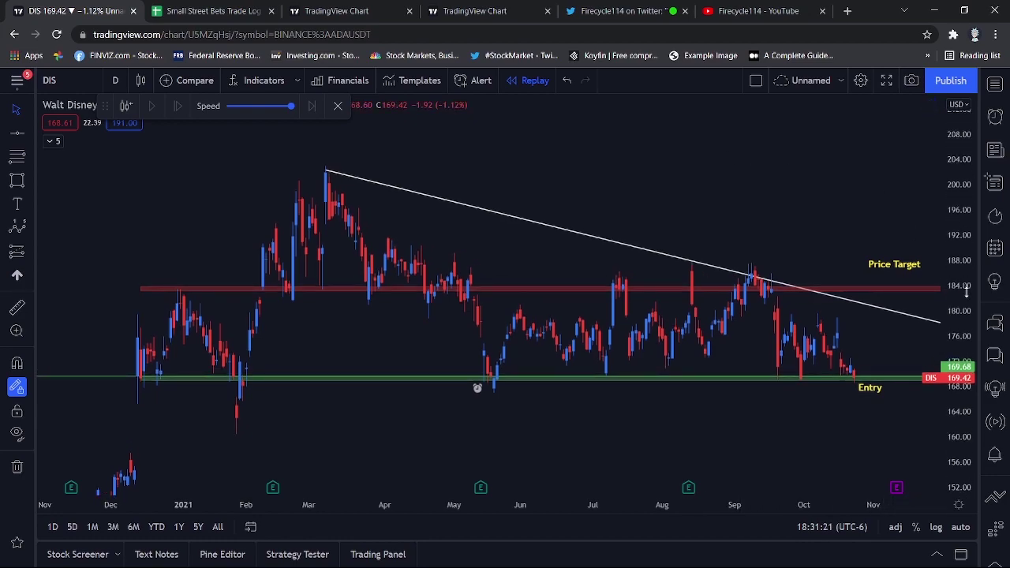
{"action": "left_click_drag", "start_coordinate": [561, 150], "coordinate": [533, 143]}
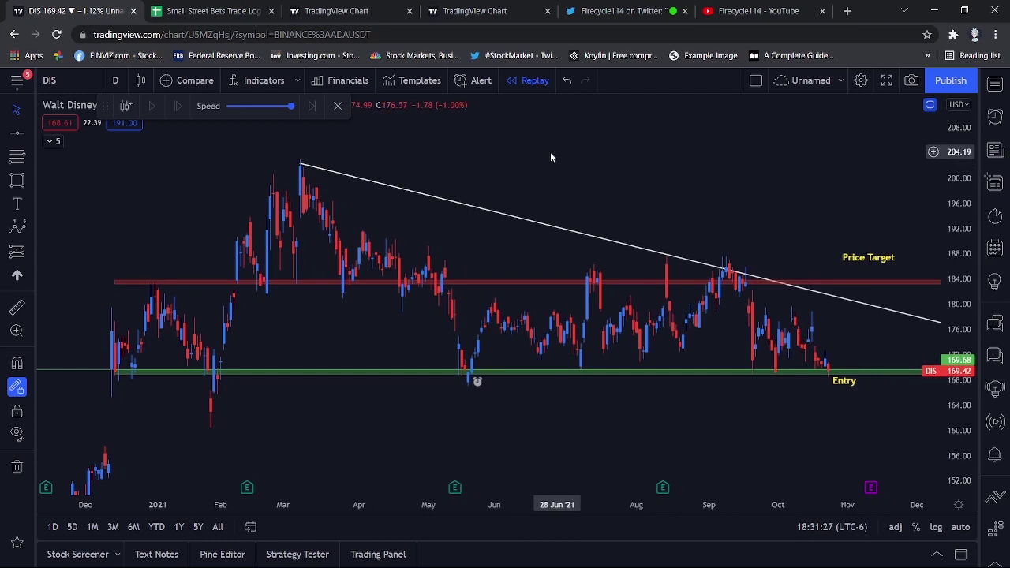
Switch to the Small Street Bets trade log in Google Sheets and review the trades in the October and September sheets
{"action": "left_click", "coordinate": [162, 8]}
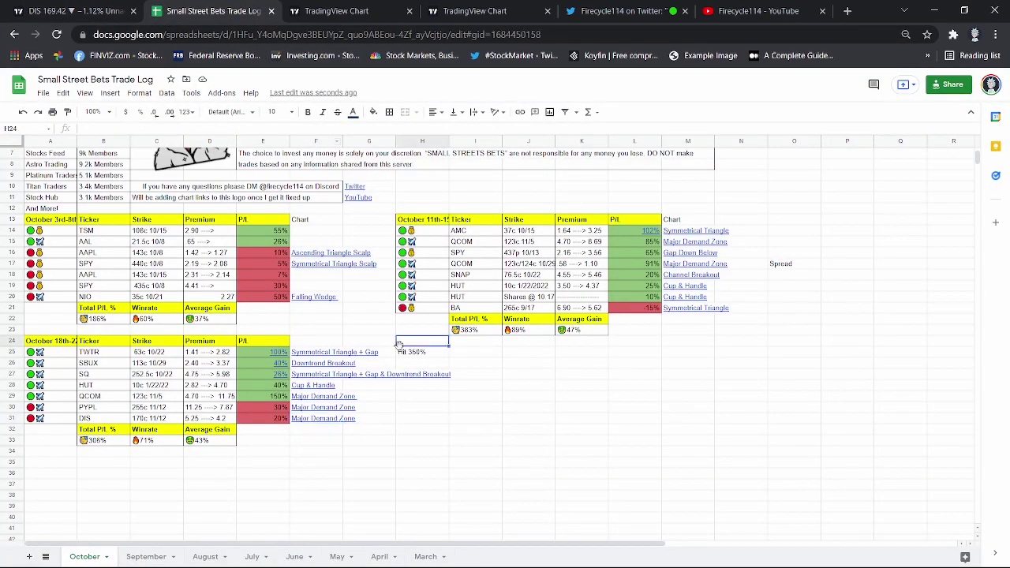
{"action": "mouse_move", "coordinate": [326, 458]}
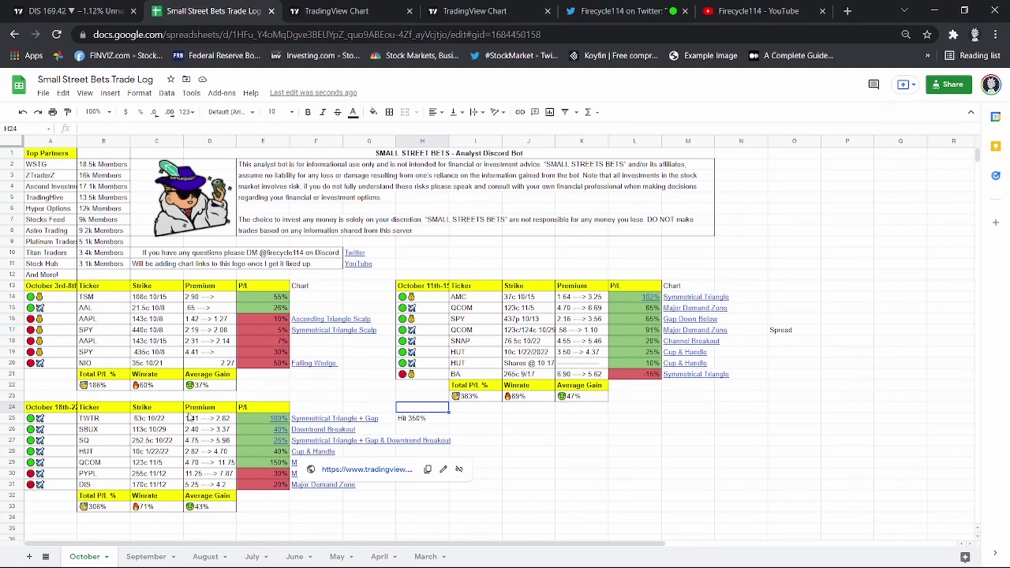
{"action": "left_click", "coordinate": [145, 556]}
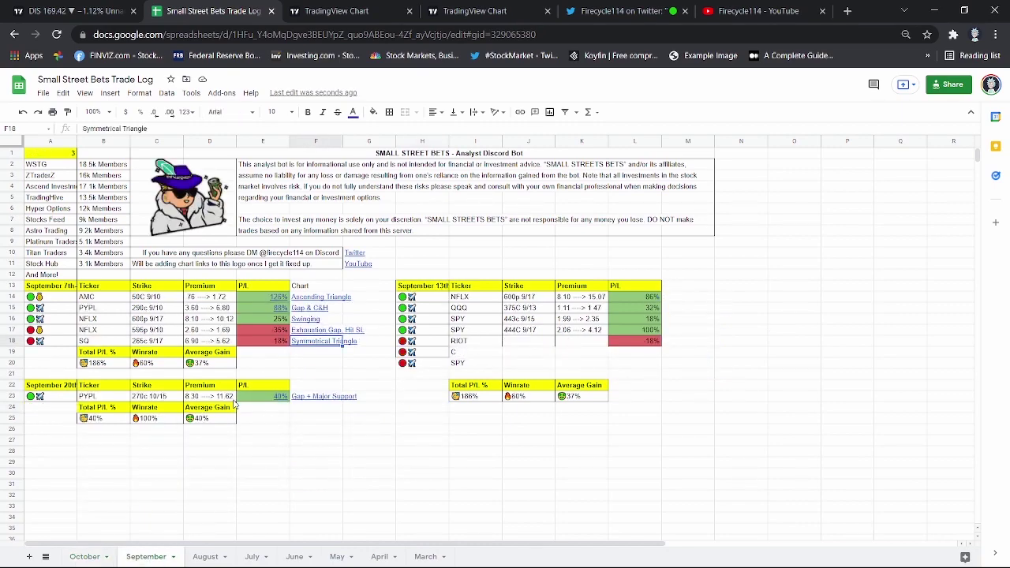
{"action": "scroll", "coordinate": [239, 419], "scroll_direction": "down", "scroll_amount": 2}
{"action": "left_click", "coordinate": [242, 342]}
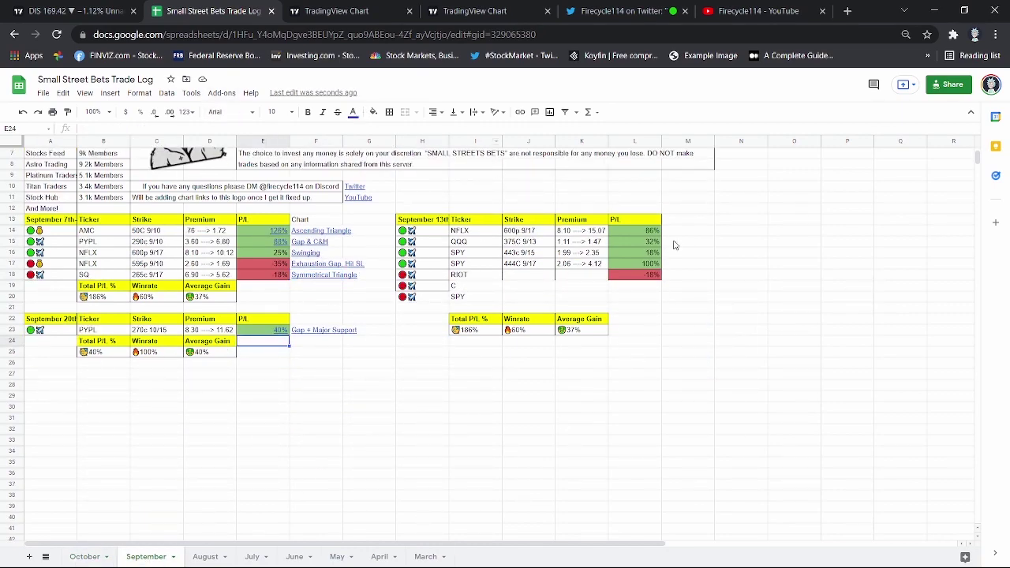
Review the trades and P/L results in the August, July and June sheets of the trade log
{"action": "left_click", "coordinate": [207, 558]}
{"action": "key", "text": "ctrl+shift+Page_Down"}
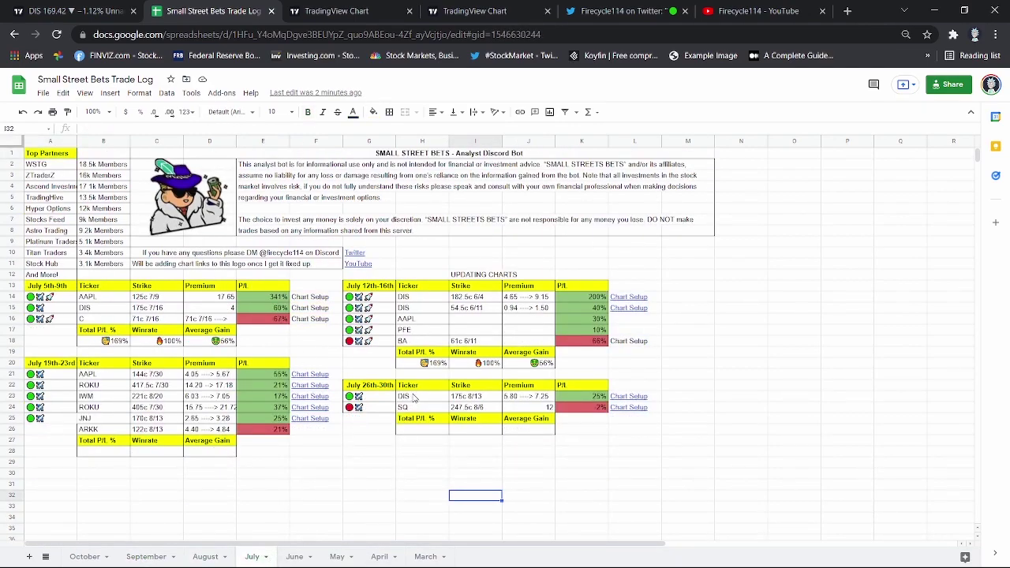
{"action": "left_click", "coordinate": [206, 557]}
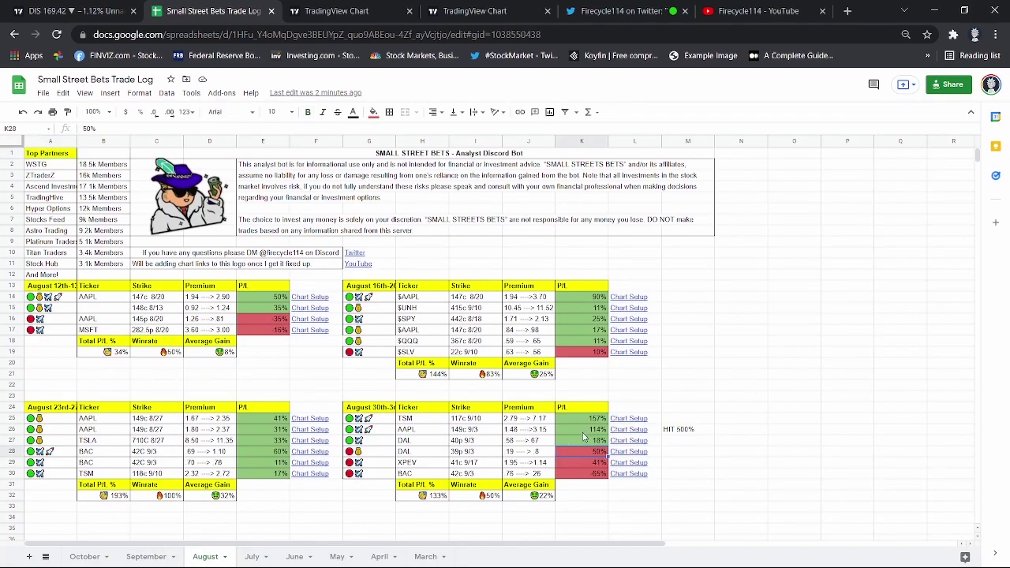
{"action": "left_click", "coordinate": [262, 556]}
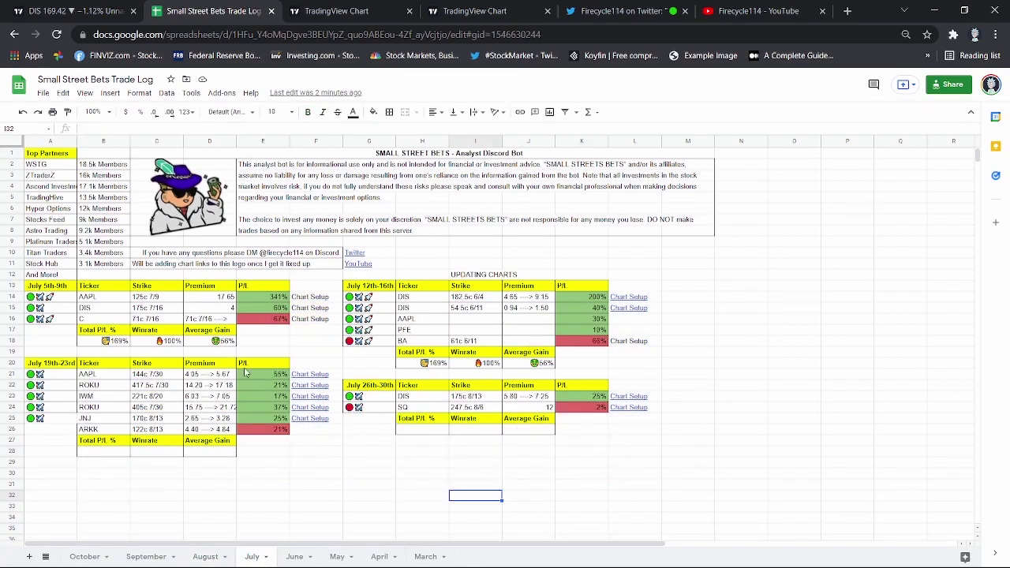
{"action": "left_click", "coordinate": [294, 557]}
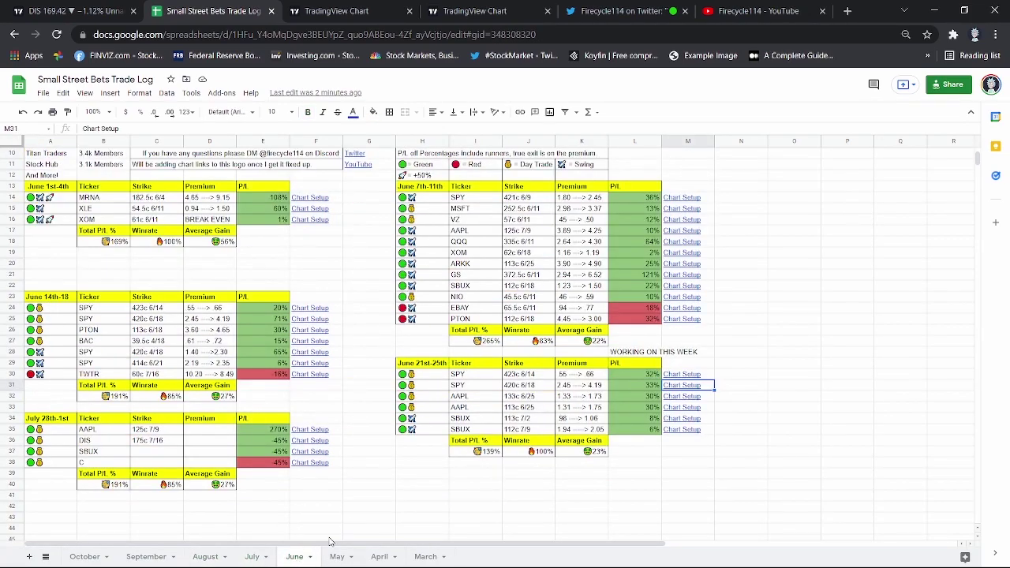
{"action": "scroll", "coordinate": [266, 456], "scroll_direction": "up", "scroll_amount": 3}
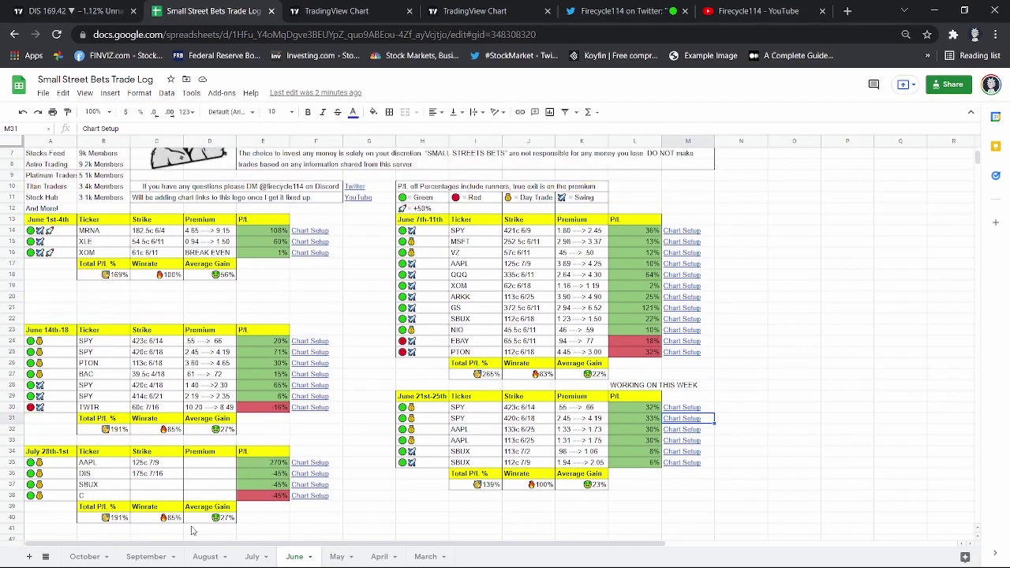
Return to the October sheet of the trade log, view it, and switch to the YouTube channel's videos page
{"action": "left_click", "coordinate": [93, 551]}
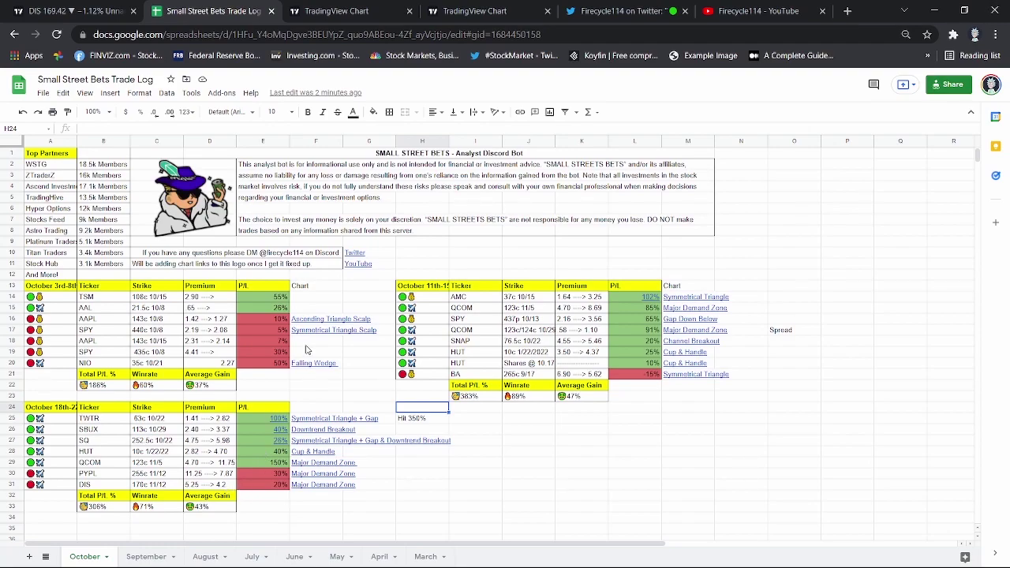
{"action": "left_click", "coordinate": [776, 10]}
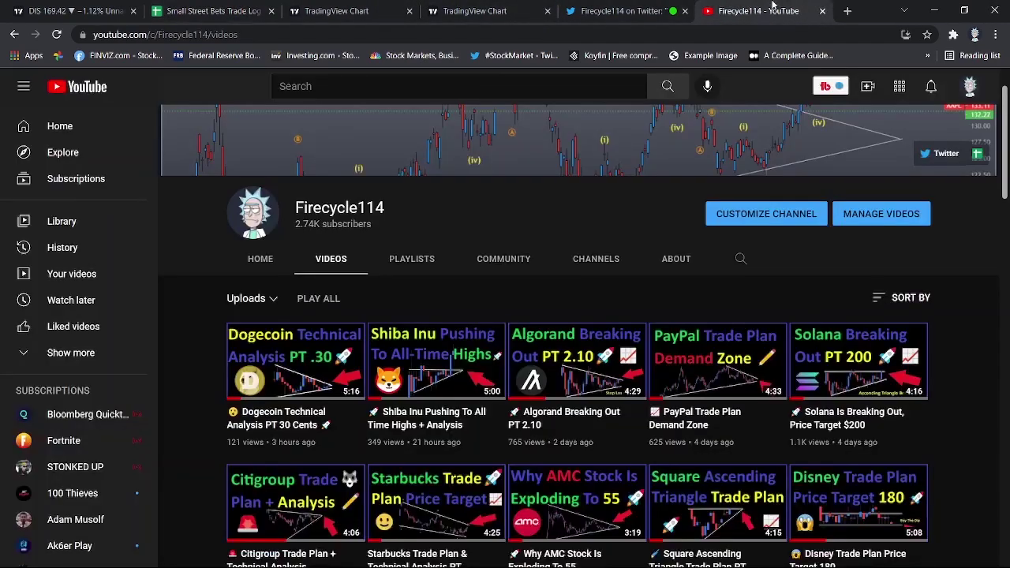